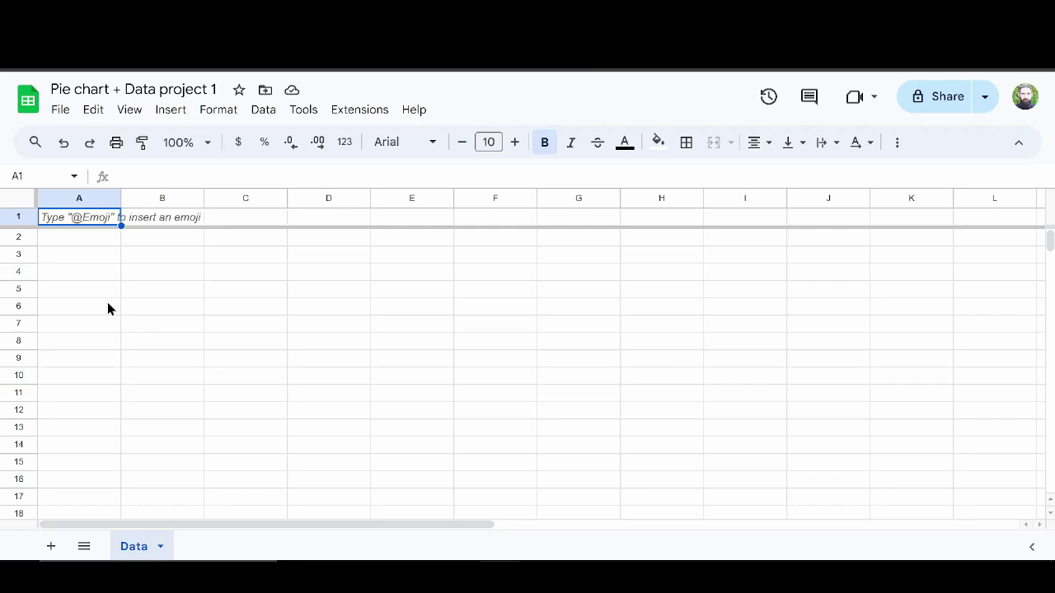
Step: Import Pie chart Data.csv from the computer, replacing data at the selected cell
left_click(59, 114)
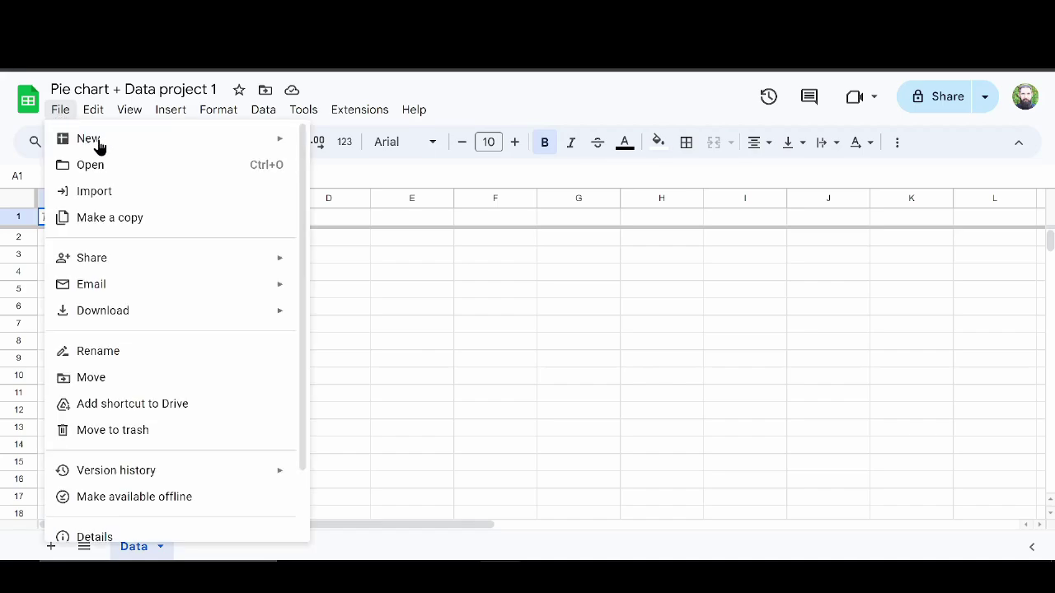
left_click(161, 192)
left_click(493, 194)
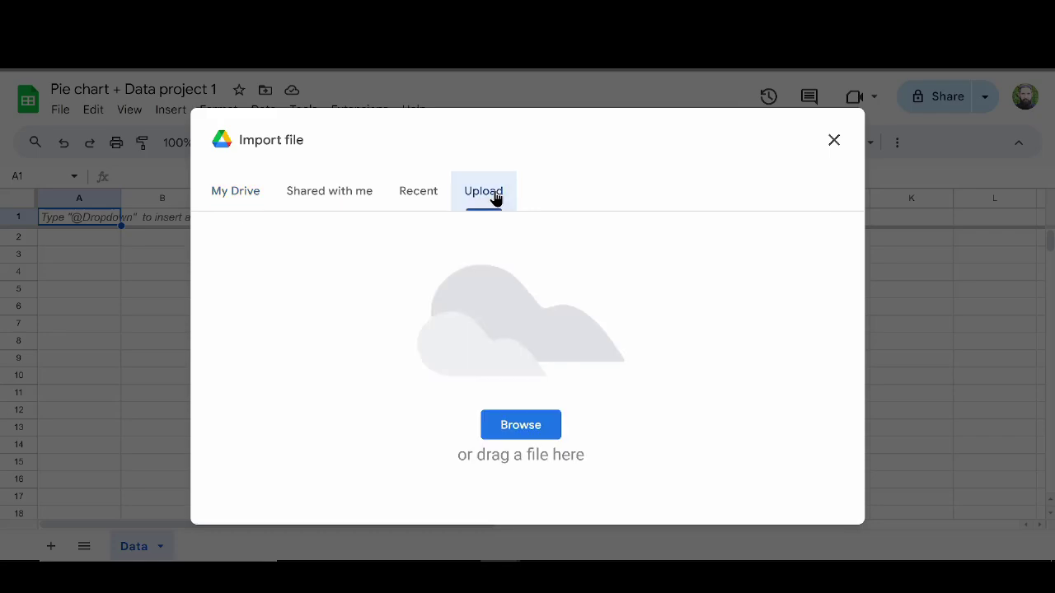
left_click(534, 432)
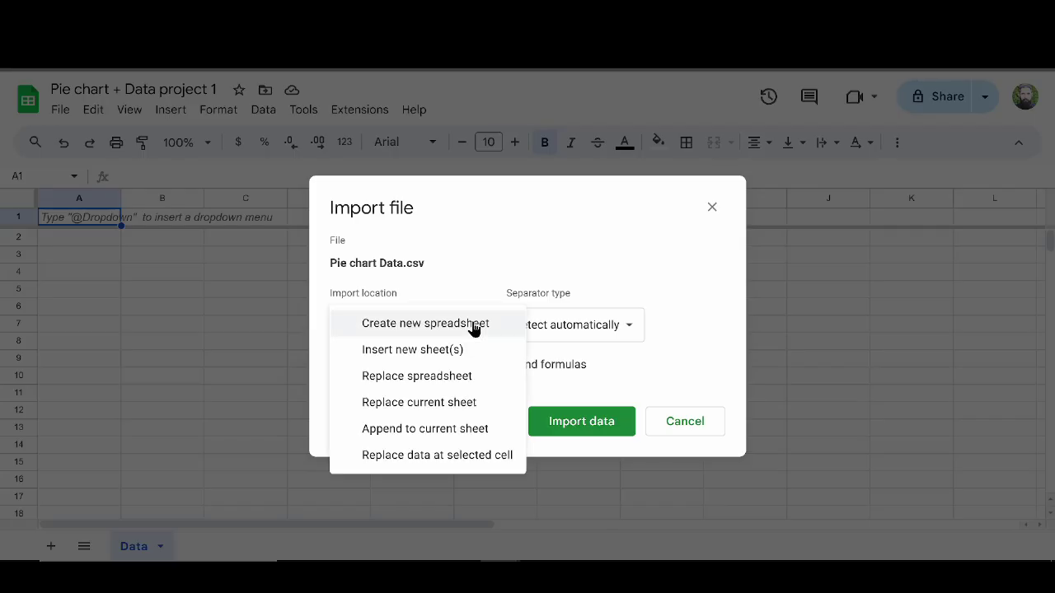
left_click(488, 458)
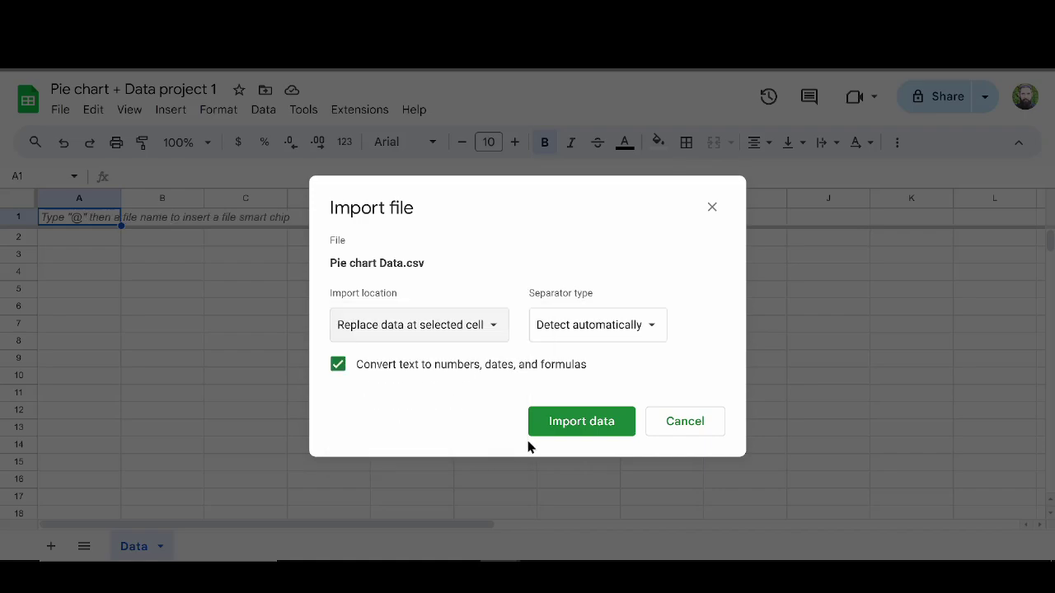
left_click(607, 424)
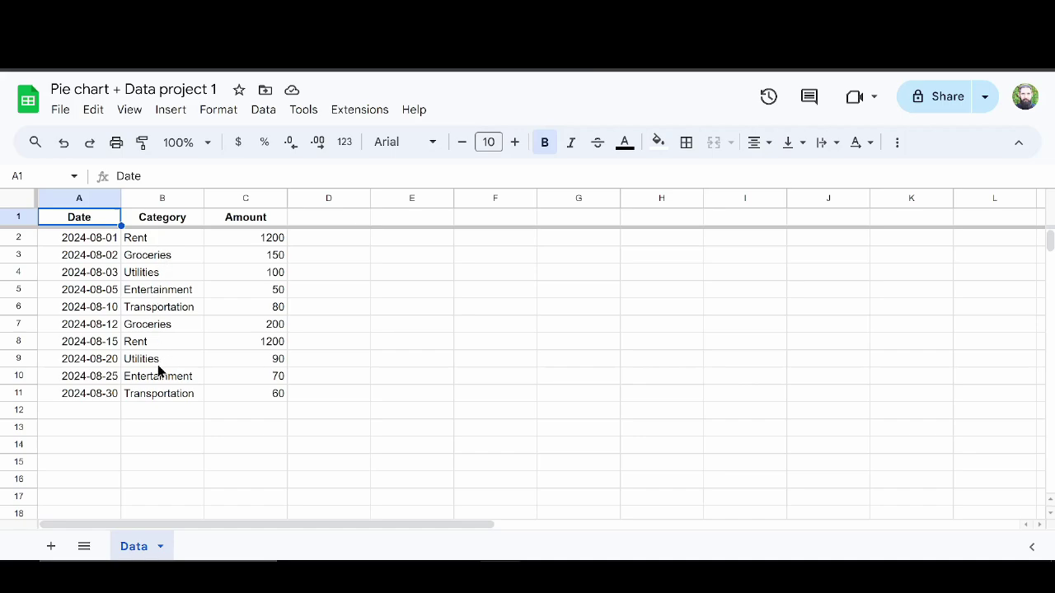
left_click(408, 218)
Step: Head E1 'Category' and enter =UNIQUE(B2:B) in E2 to list the distinct categories
type("Category")
key("Return")
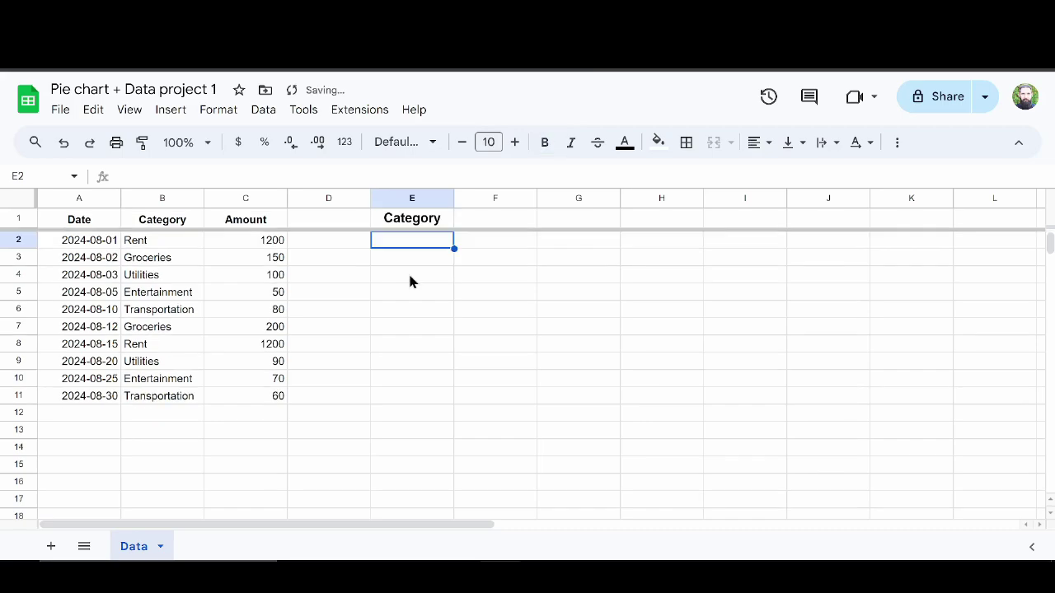
type("=")
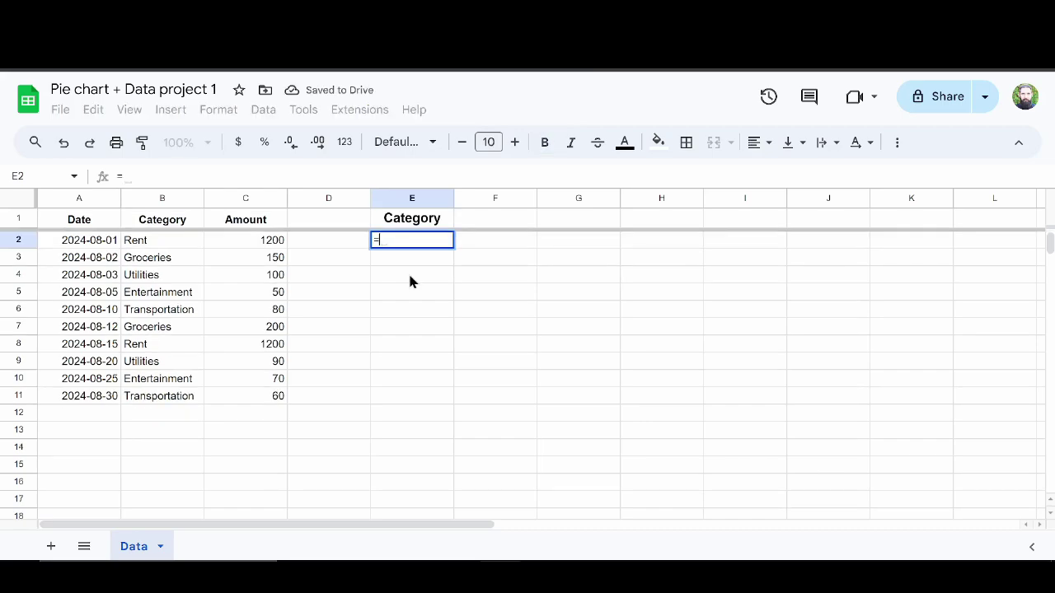
type("unique")
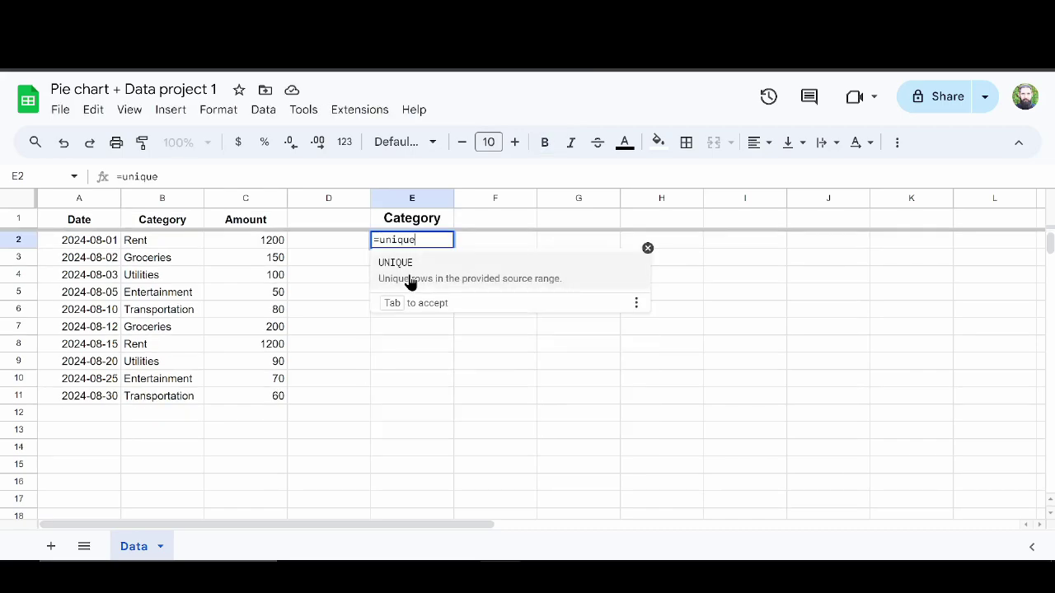
key("Tab")
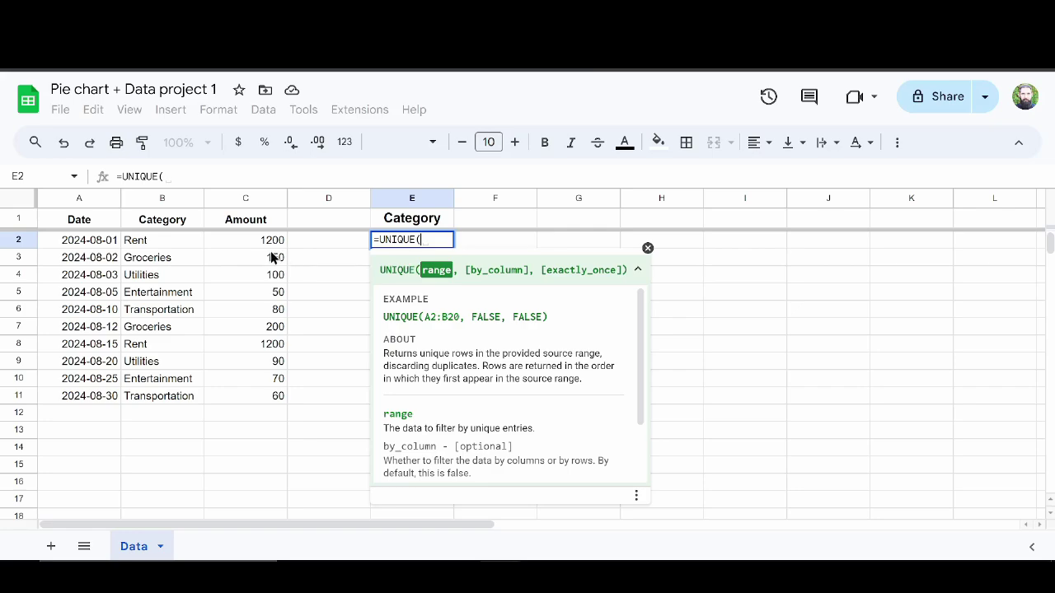
left_click_drag(162, 246, 171, 435)
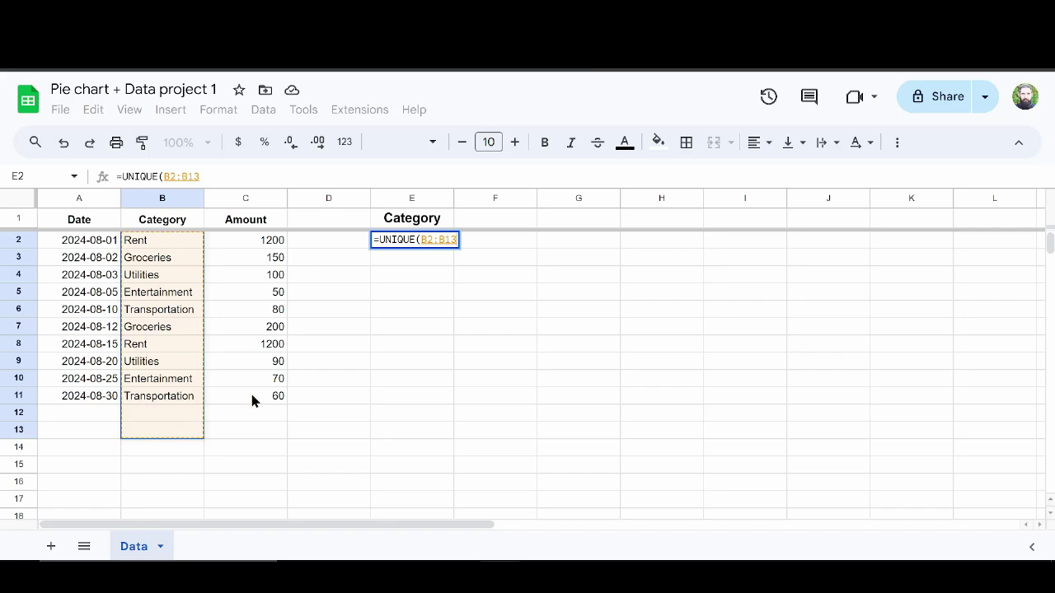
double_click(450, 240)
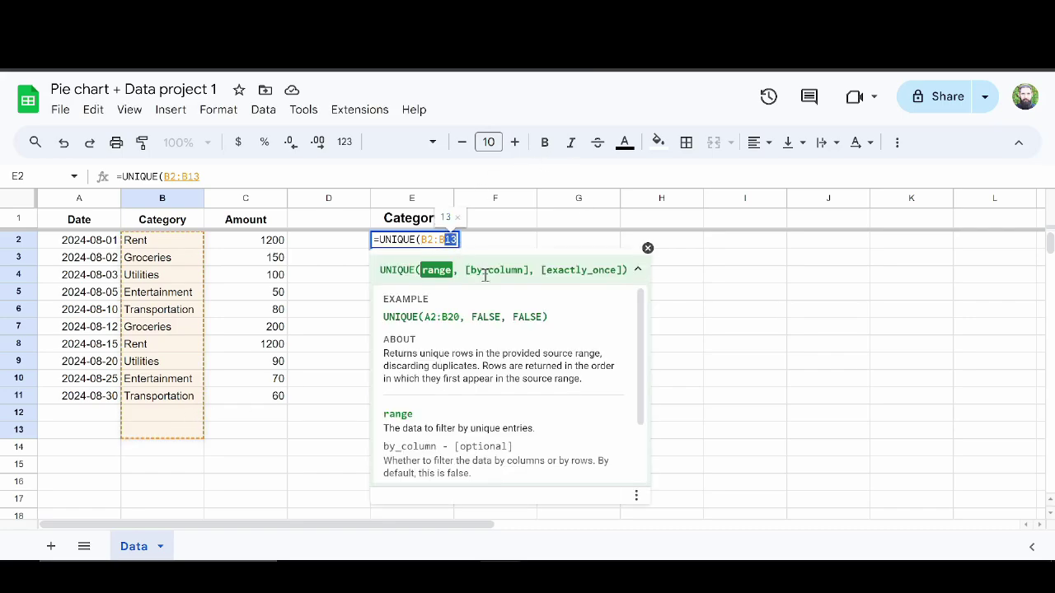
key("BackSpace")
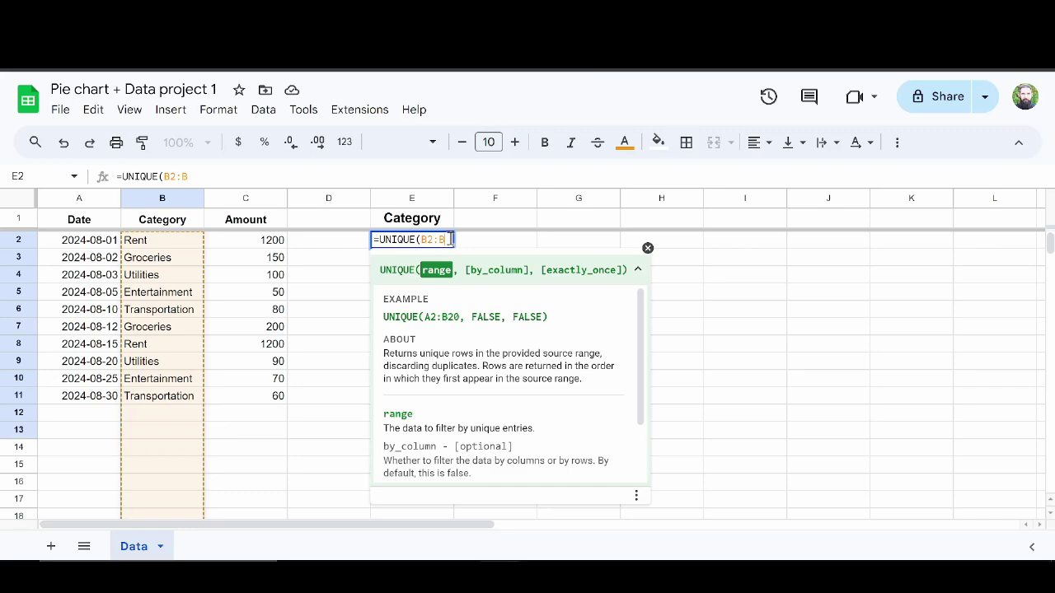
key("Return")
left_click(428, 241)
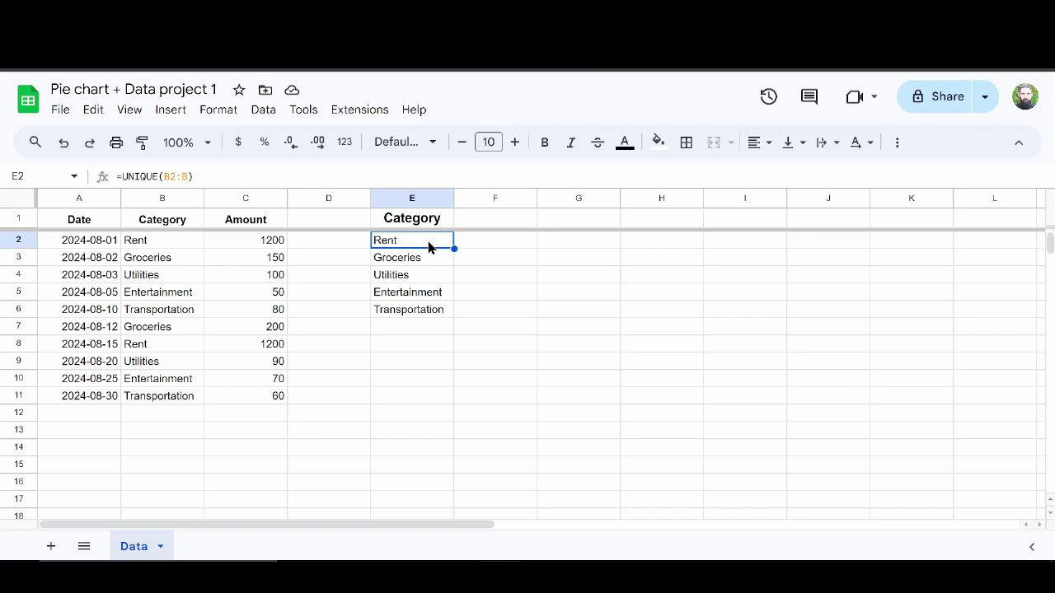
Step: Type the heading 'Total Spent' in F1
left_click(516, 218)
type("Total Spent")
key("Return")
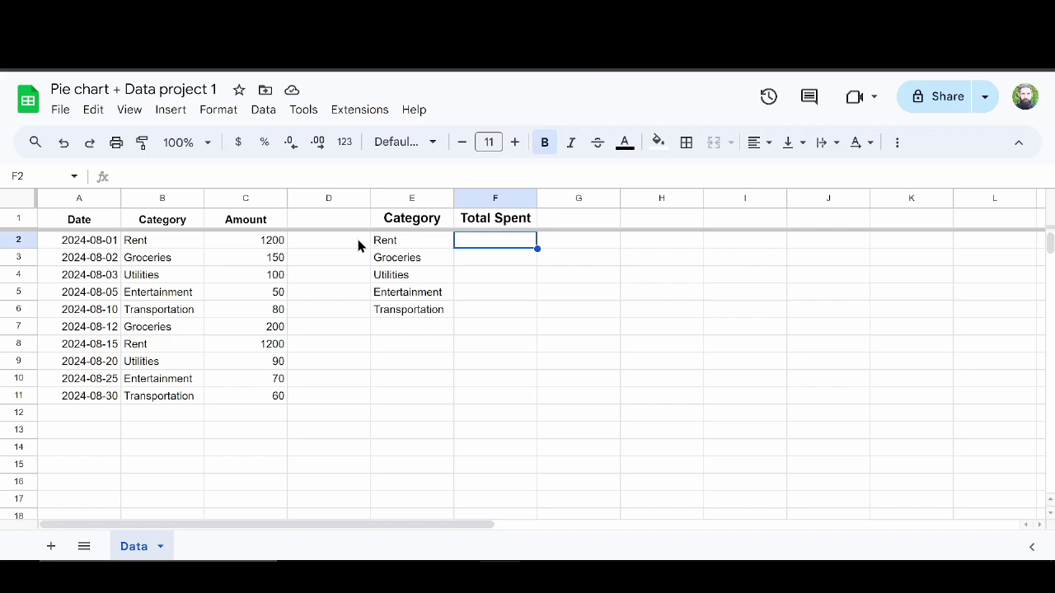
Step: Enter =SUMIF(B:B,E2,C:C) in F2 to total Rent at $2,400
type("=sumif")
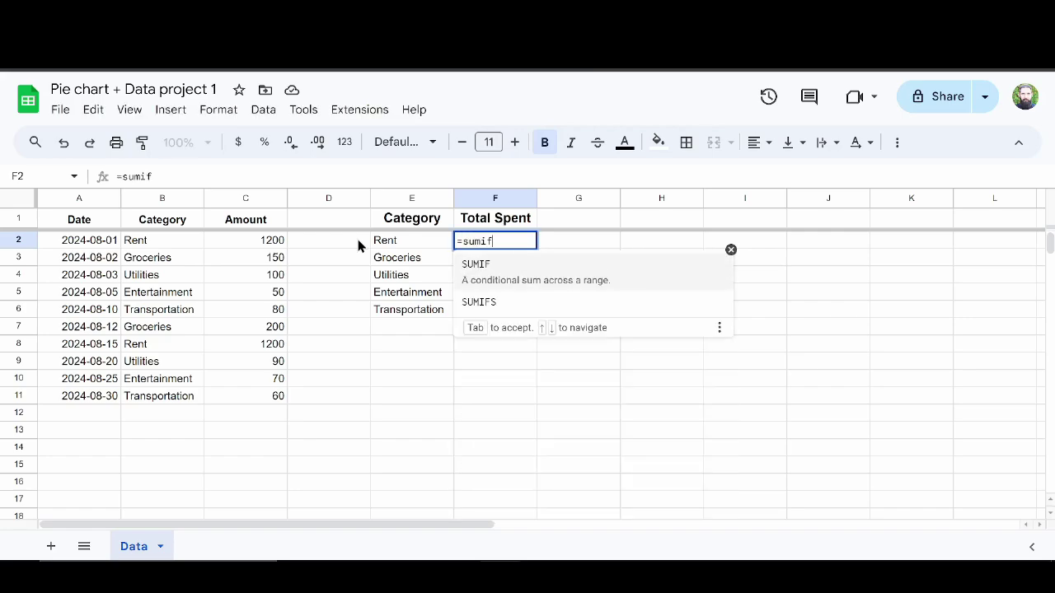
key("Tab")
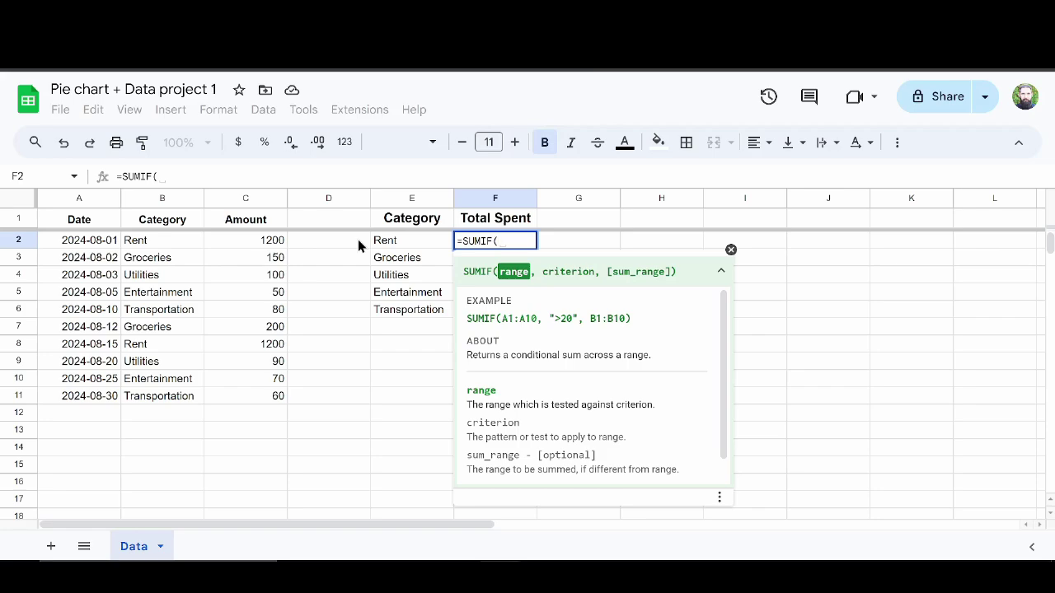
left_click(161, 204)
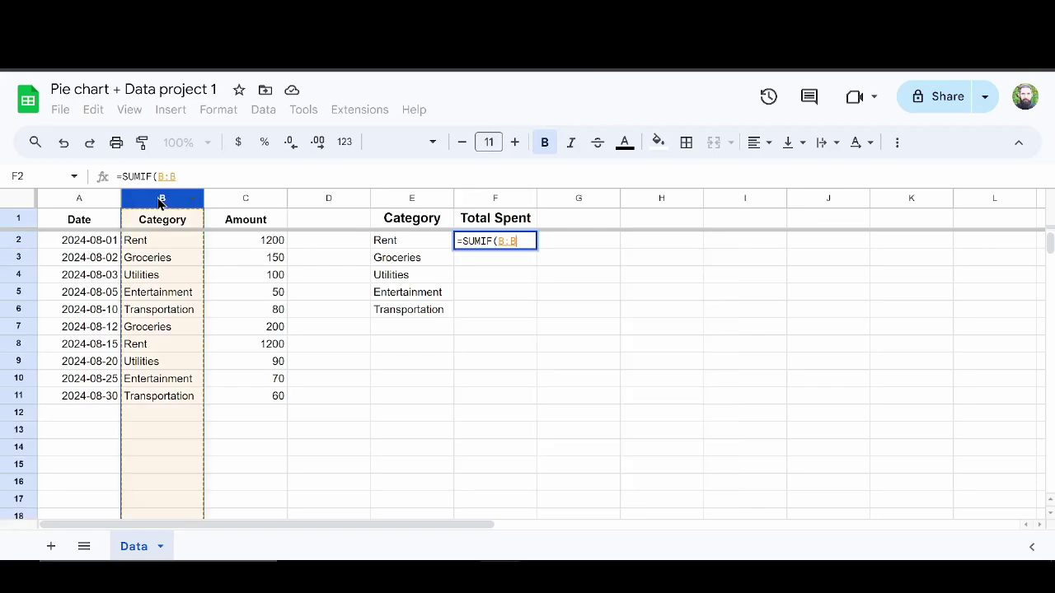
left_click(523, 240)
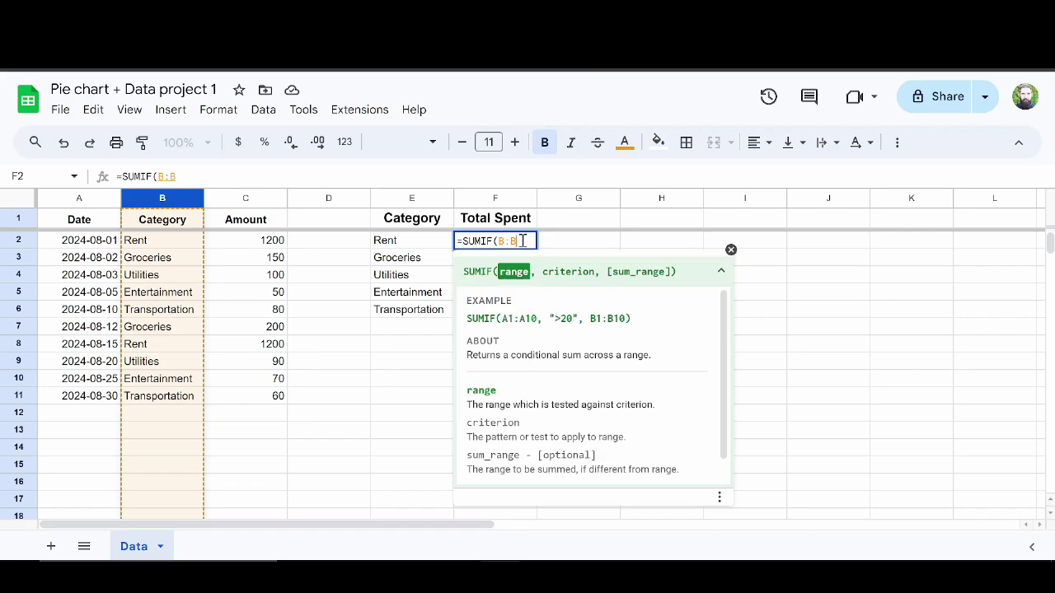
type(",")
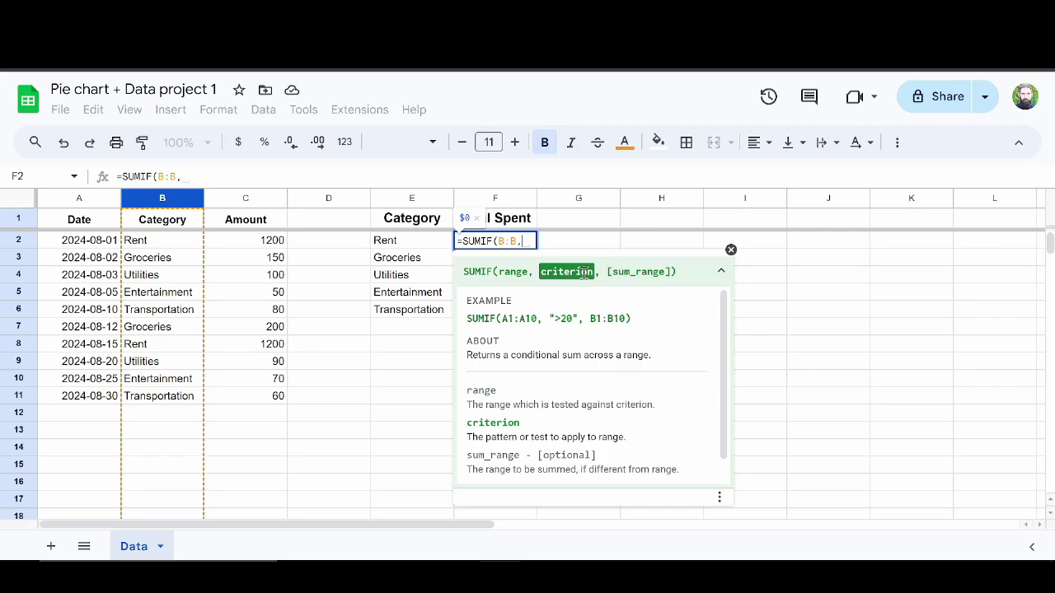
left_click(414, 242)
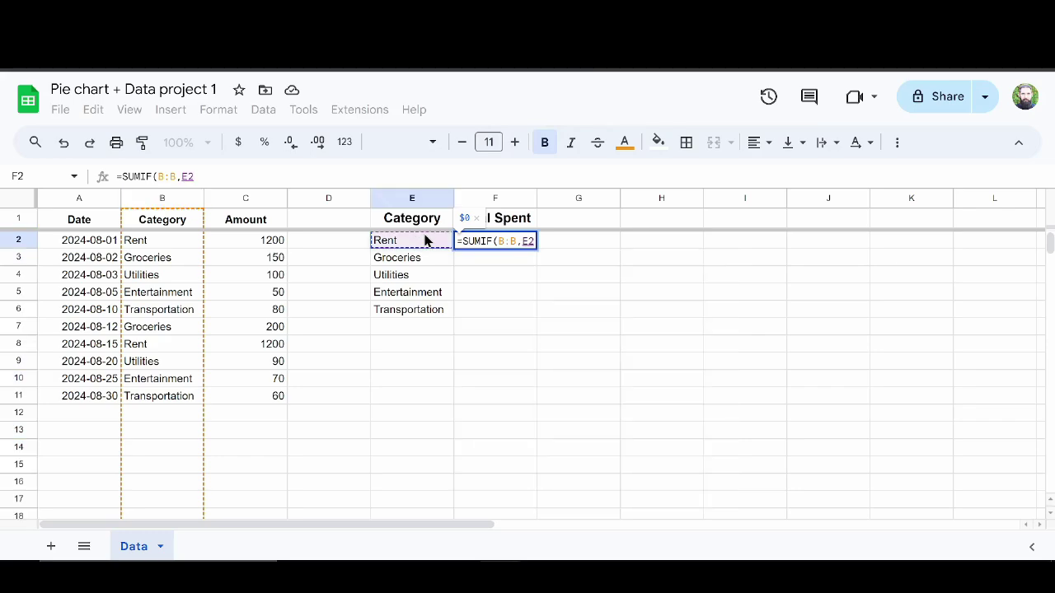
type(",")
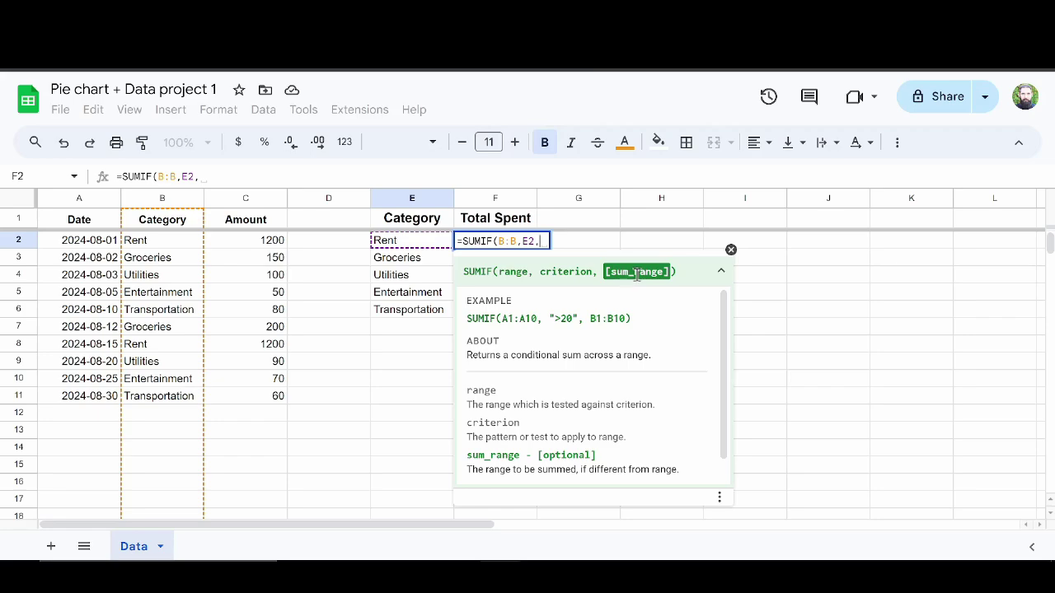
left_click(241, 202)
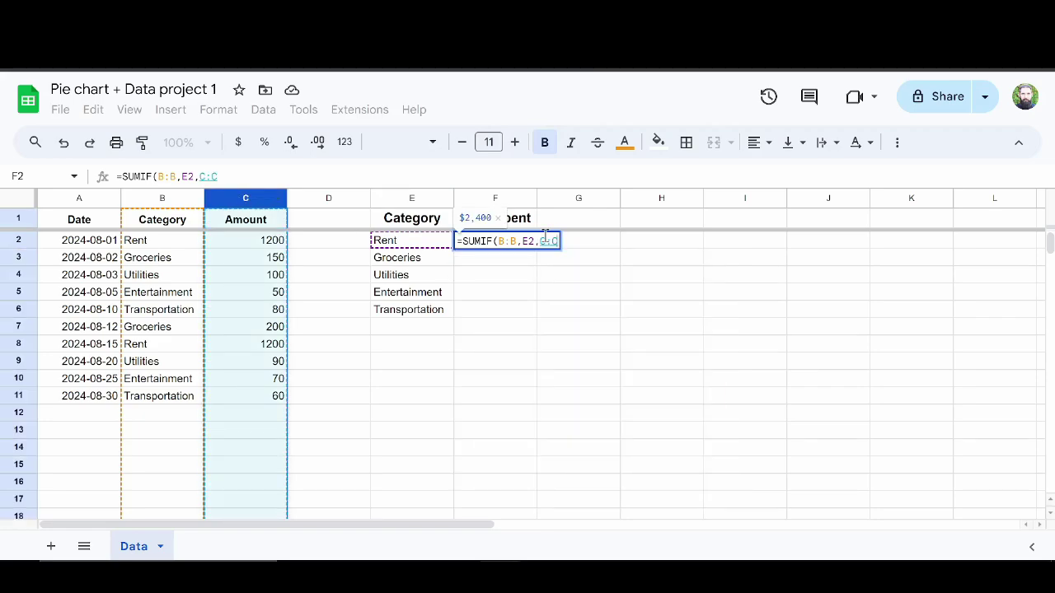
key("Return")
left_click(490, 245)
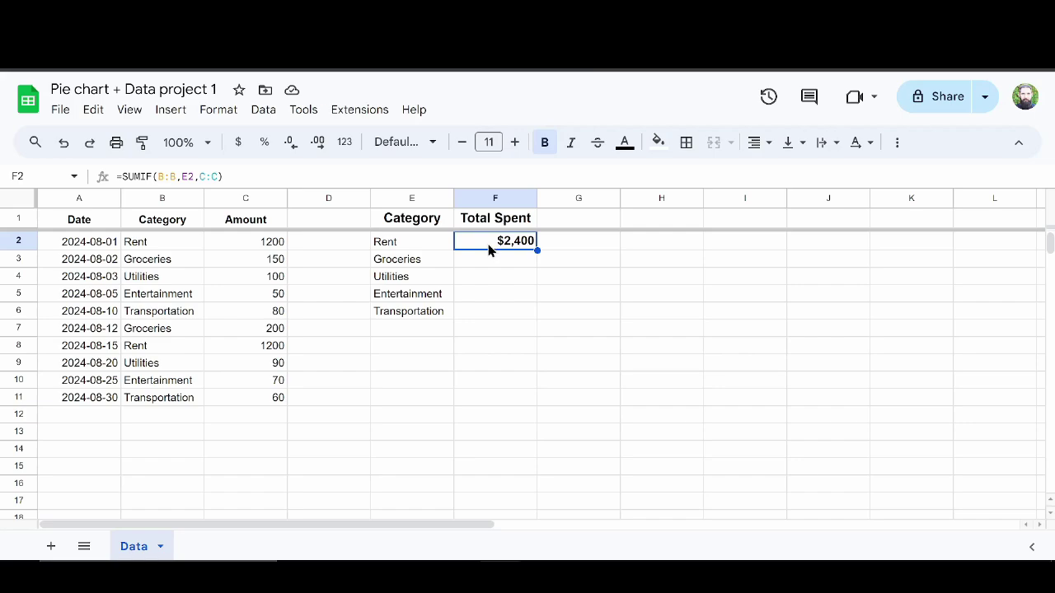
left_click(245, 238)
left_click(253, 351, "ctrl")
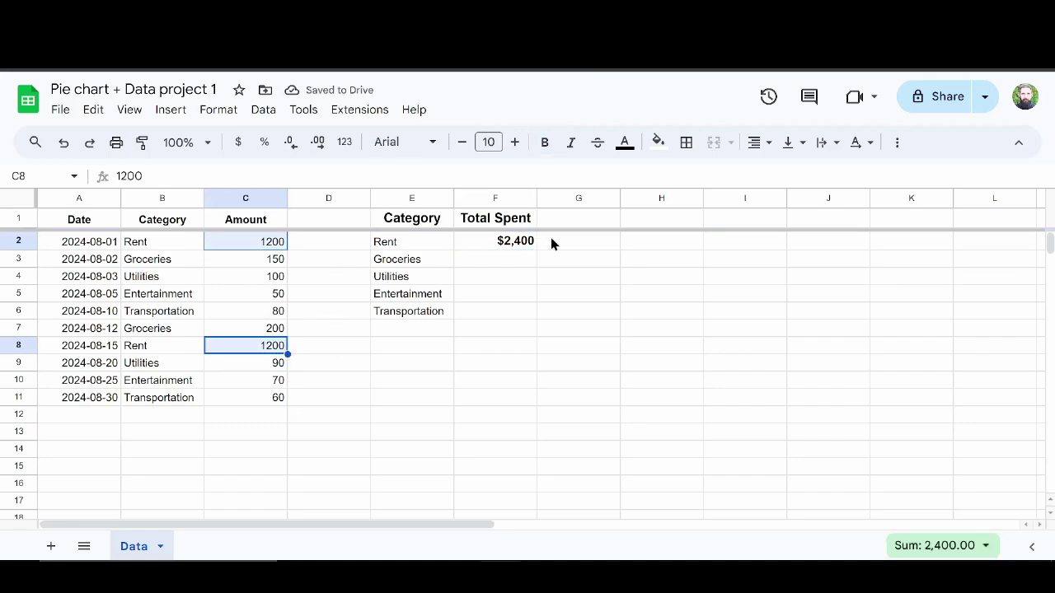
left_click(519, 242)
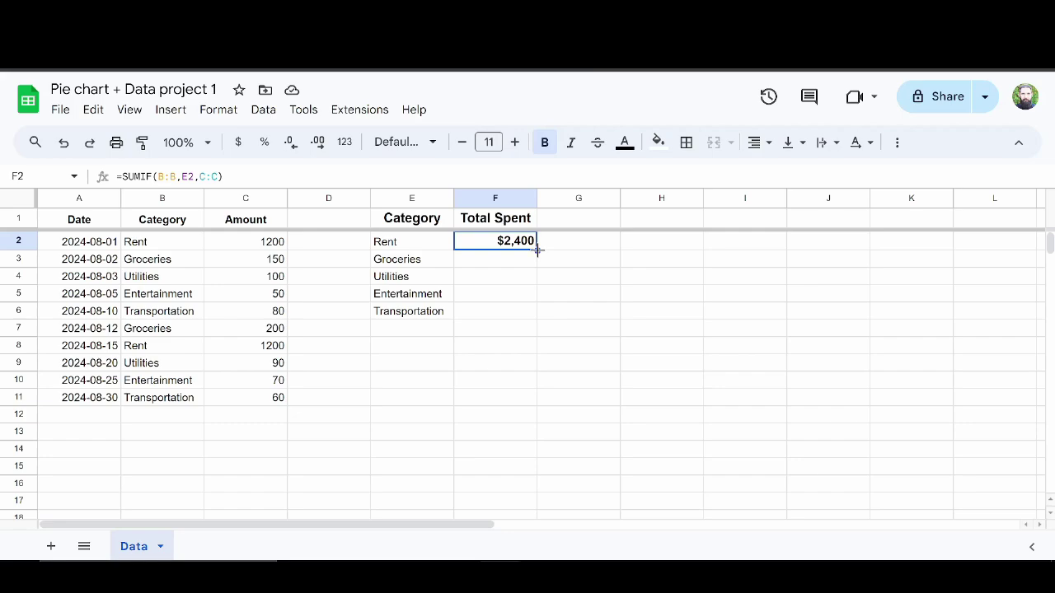
Step: Fill F2's SUMIF formula down through F6 with the fill handle
left_click_drag(537, 250, 533, 267)
left_click_drag(533, 305, 541, 318)
left_click_drag(541, 318, 537, 318)
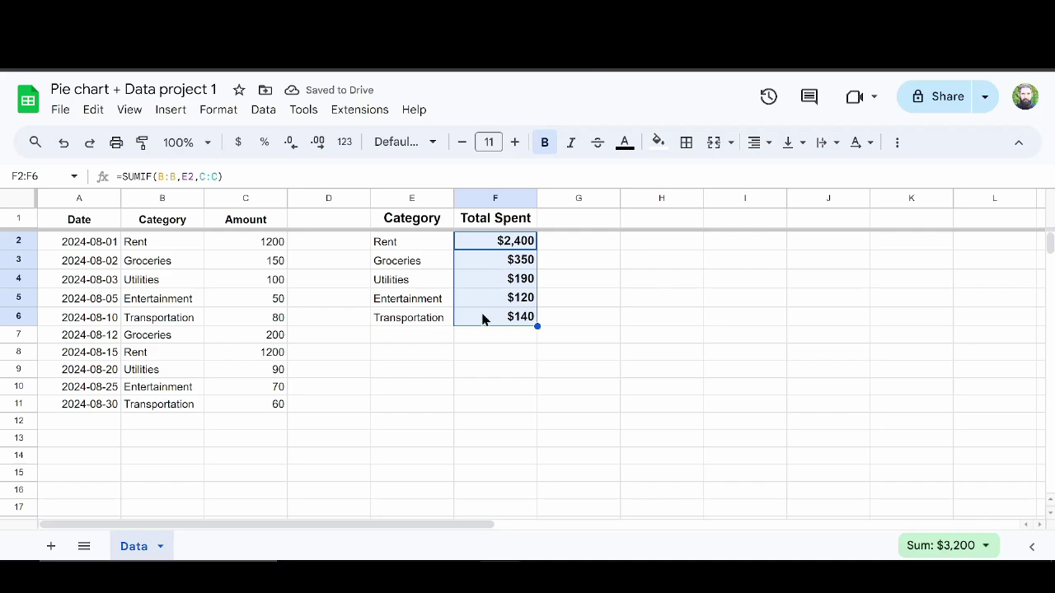
left_click(483, 319)
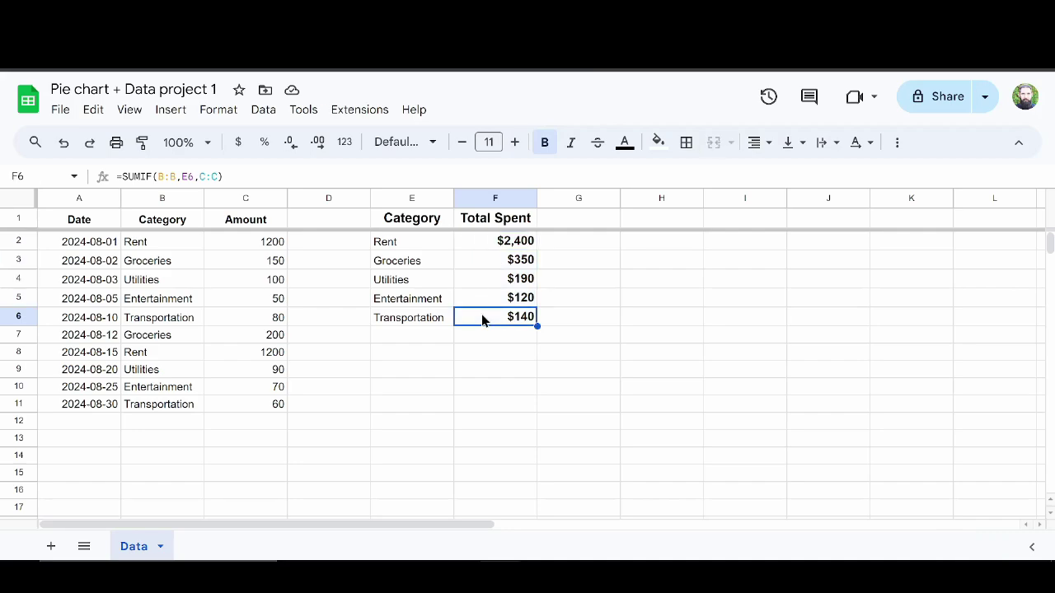
Step: Paste F2's SUMIF formula into each of F3, F4, F5 and F6
left_click(486, 241)
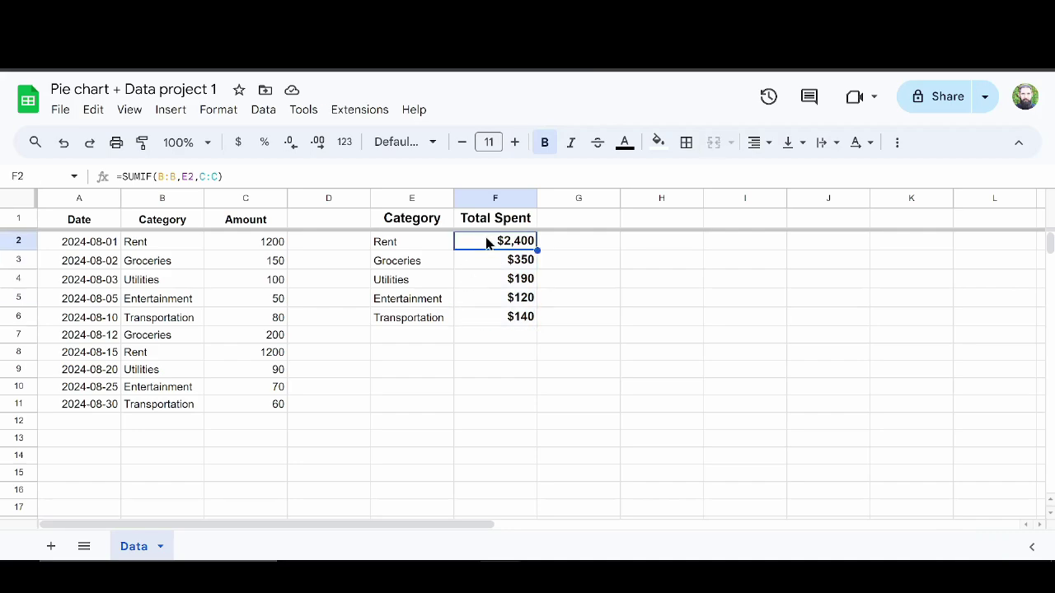
left_click(488, 260)
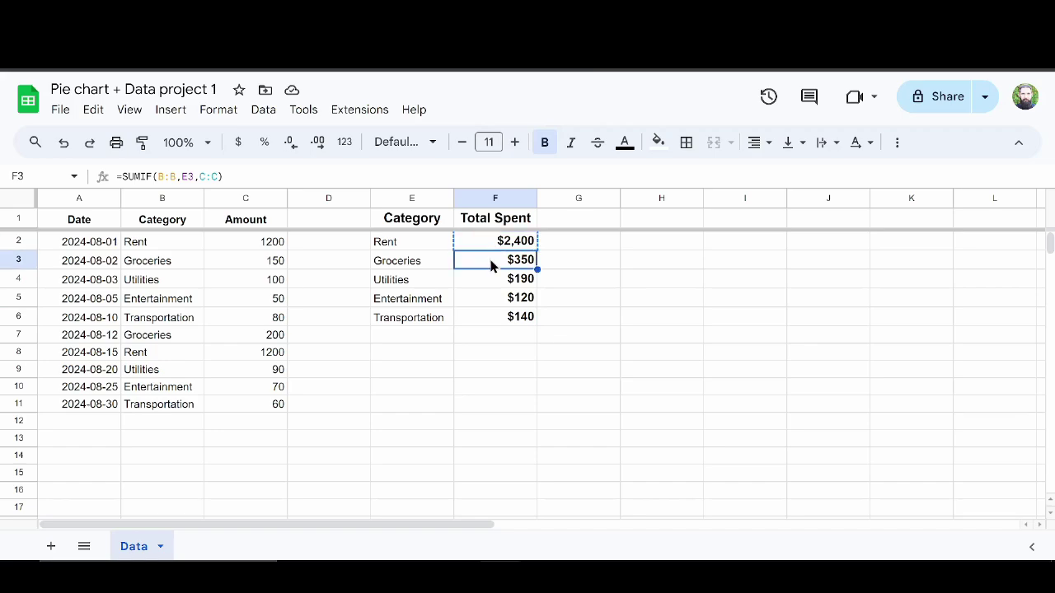
type("$350")
left_click(487, 284)
key("ctrl+v")
left_click(495, 299)
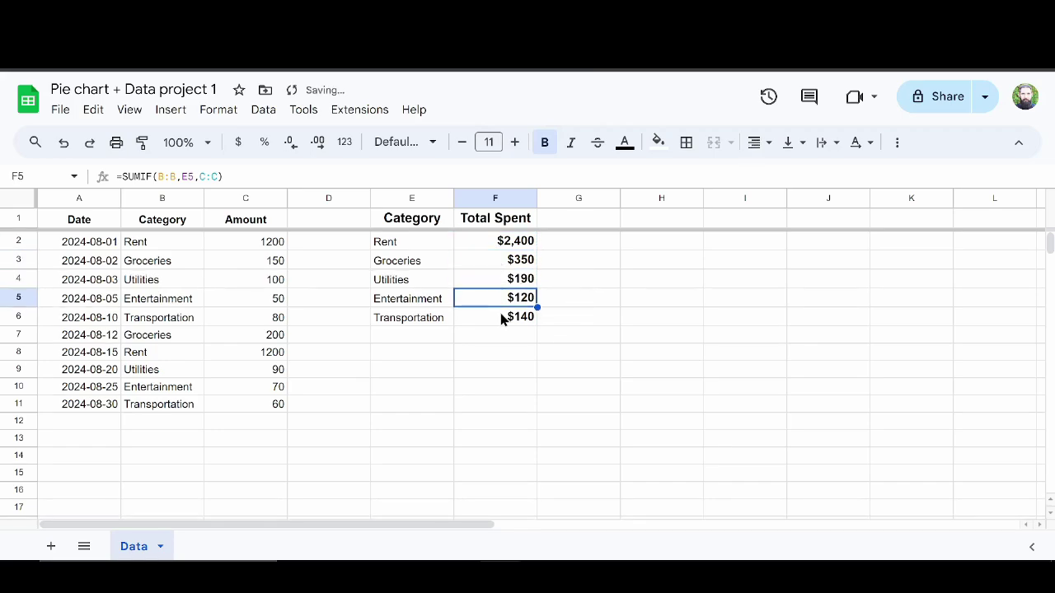
key("ctrl+v")
left_click(499, 318)
key("ctrl+v")
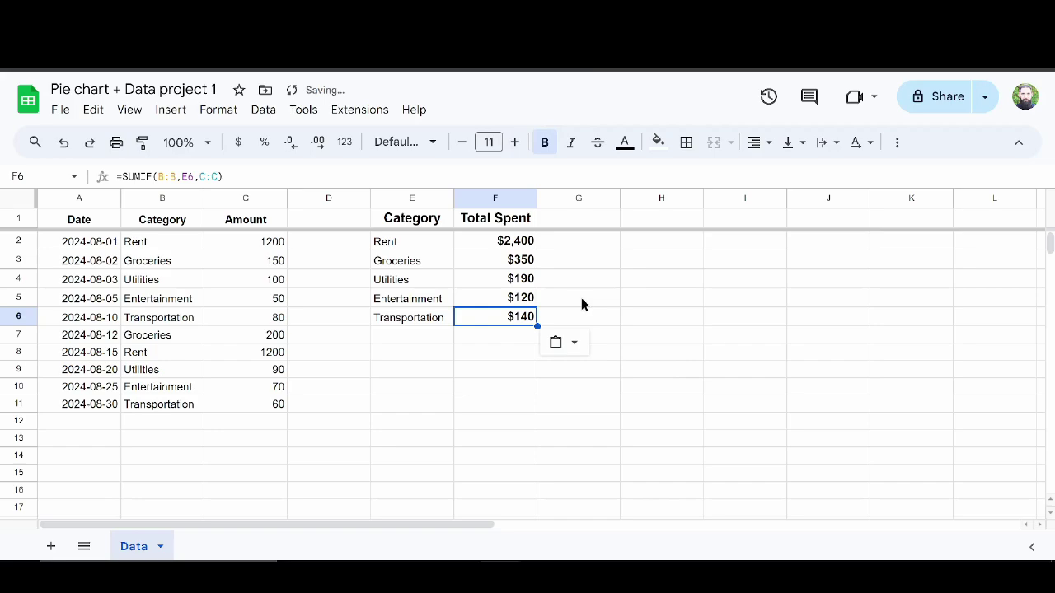
Step: Verify the Groceries, Utilities, Entertainment and Transportation totals ($350, $190, $120, $140)
left_click(487, 267)
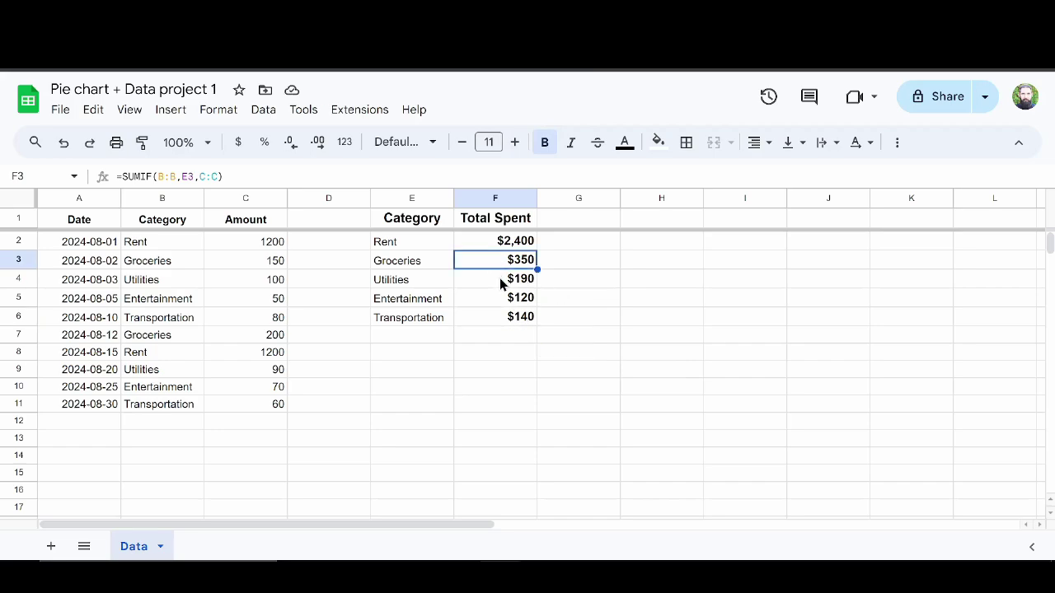
left_click(500, 282)
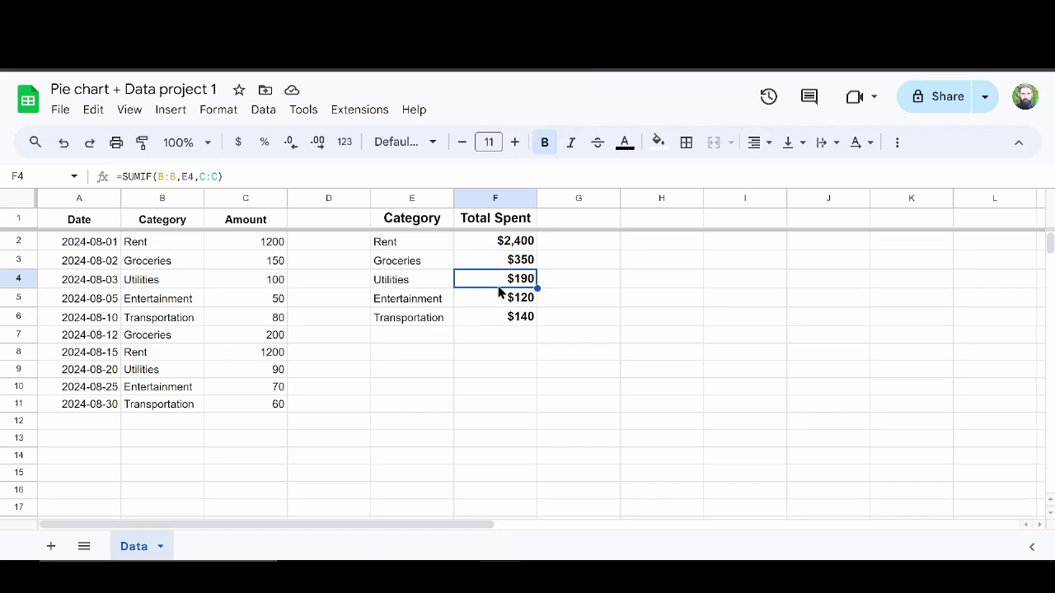
left_click(498, 305)
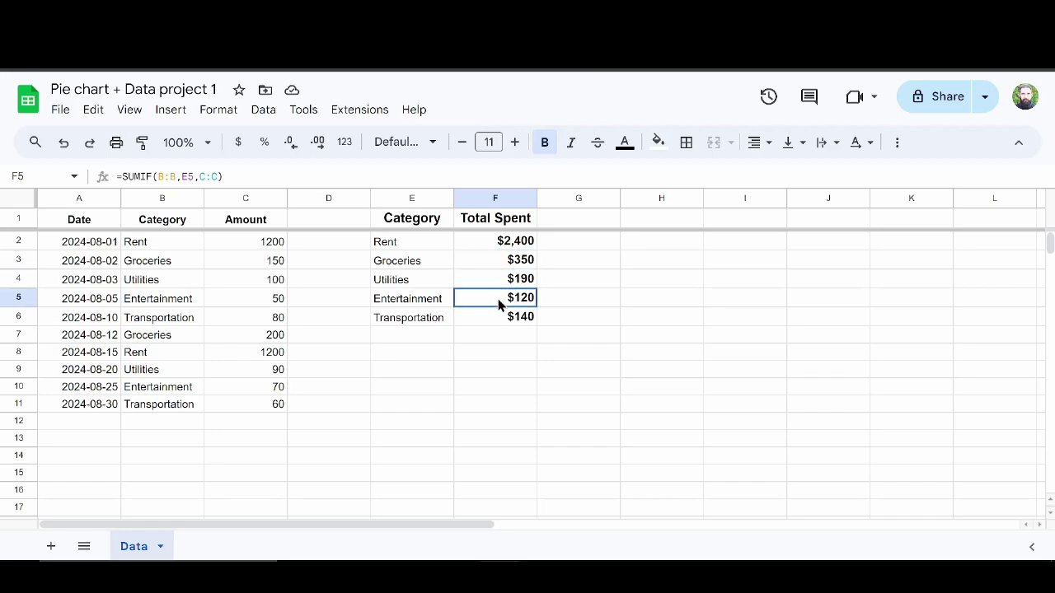
left_click(497, 321)
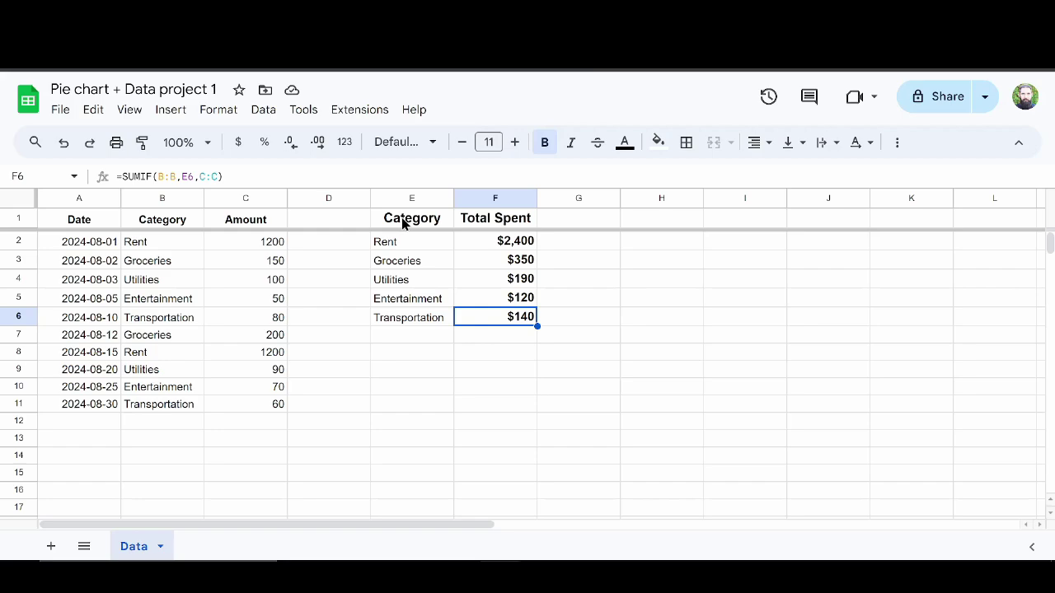
Step: Insert a pie chart from E1:F6 and position it beside the summary table
left_click_drag(403, 223, 532, 321)
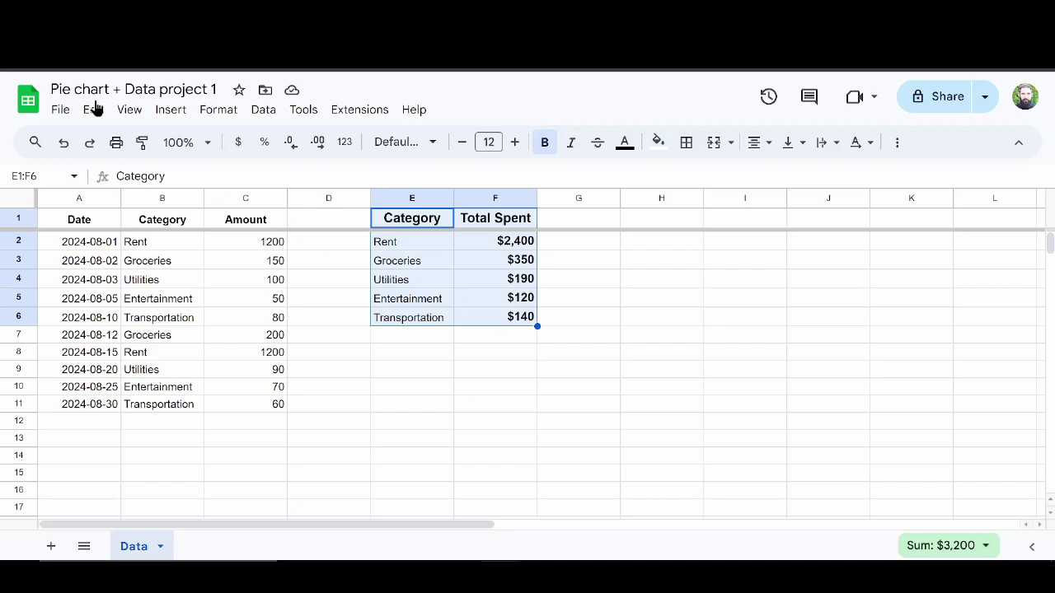
left_click(180, 112)
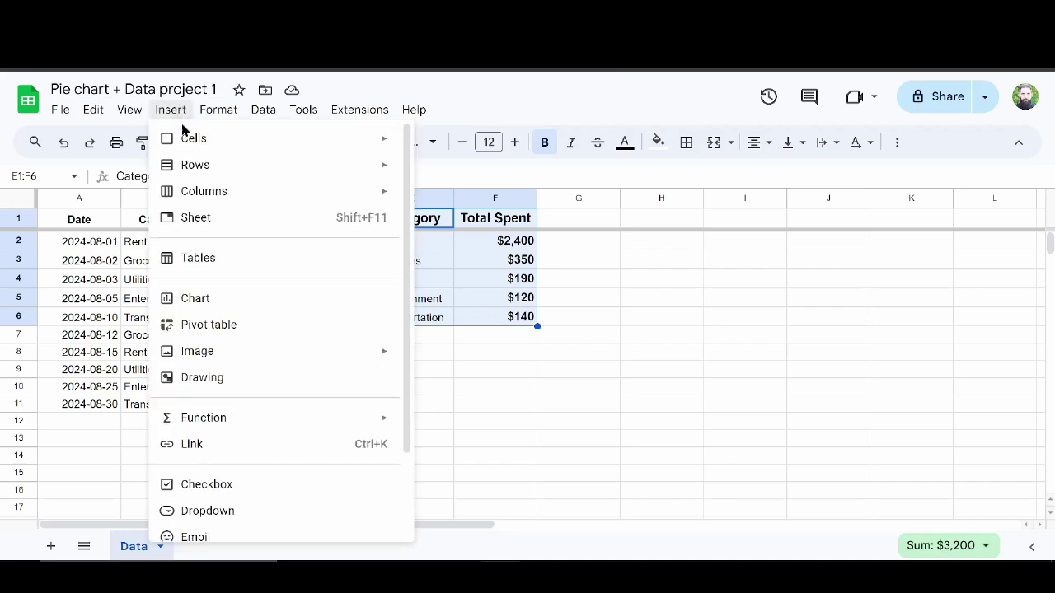
left_click(282, 299)
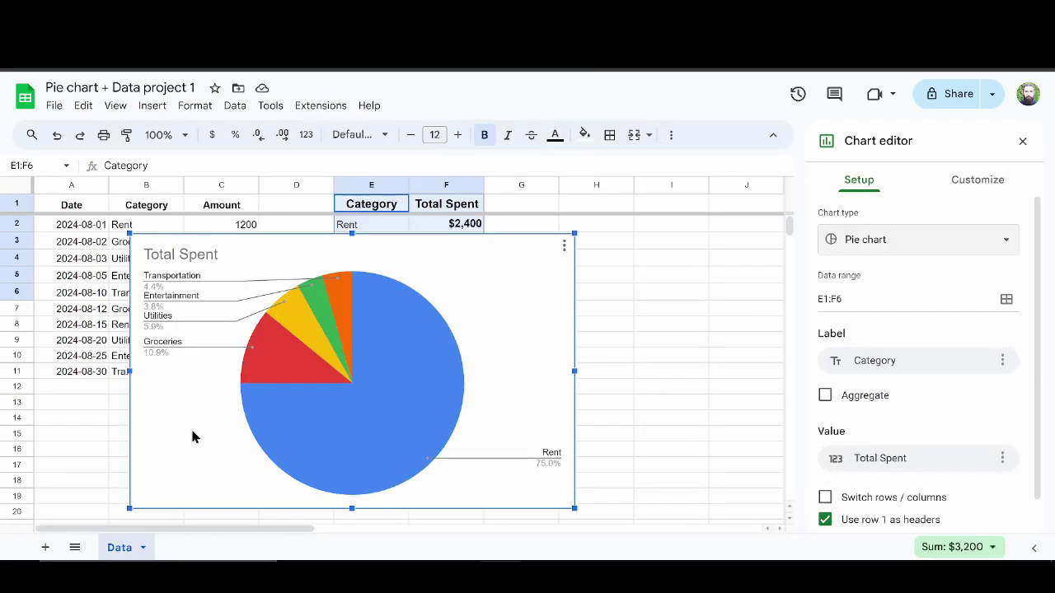
left_click_drag(192, 436, 657, 376)
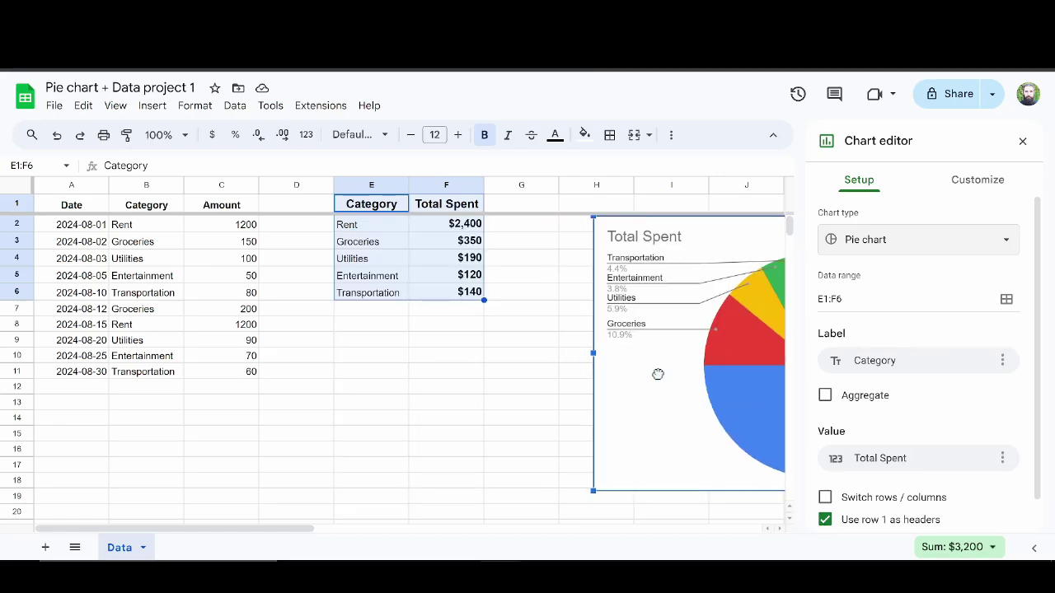
left_click_drag(576, 394, 252, 394)
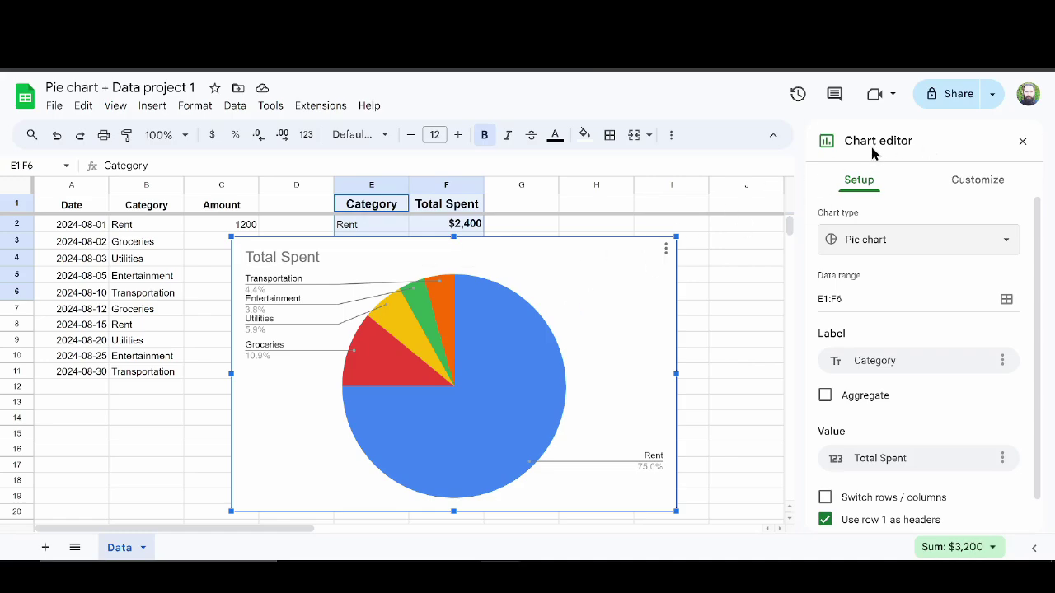
Step: Make the pie chart legend bold with font size 14
left_click(280, 302)
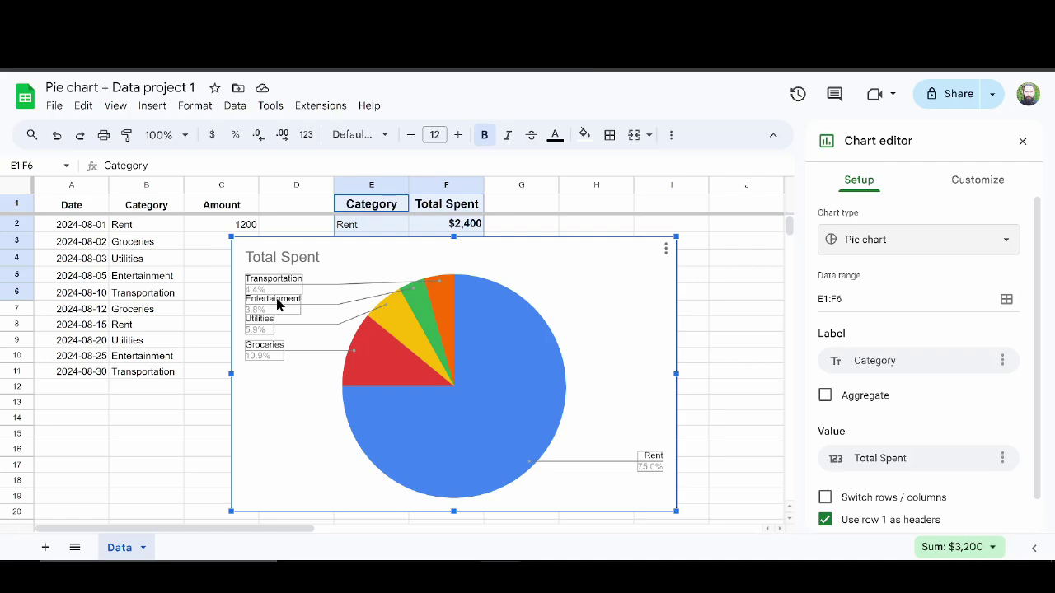
left_click(278, 301)
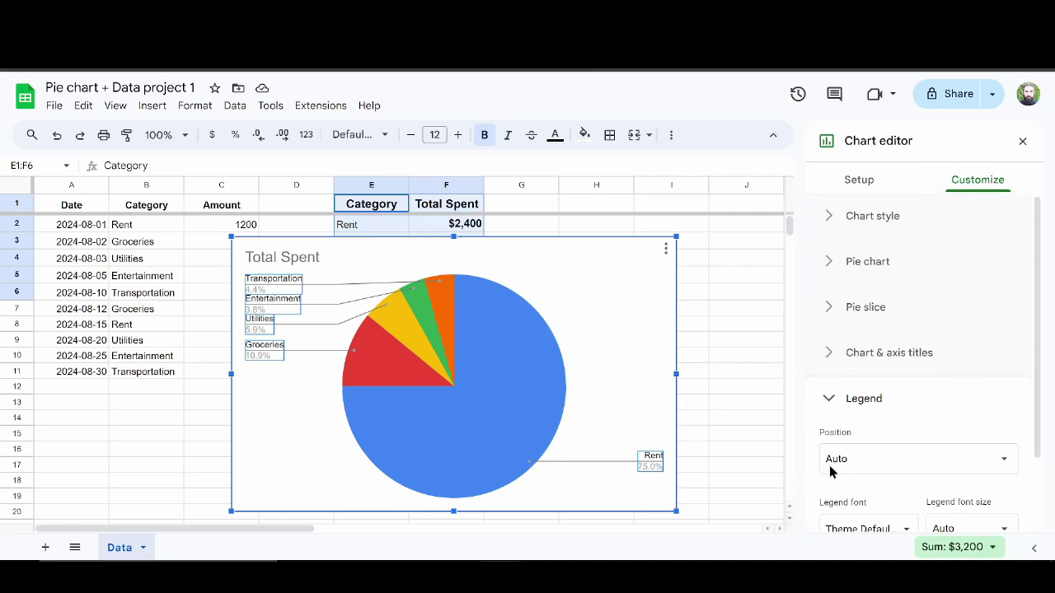
scroll(950, 428, "down", 2)
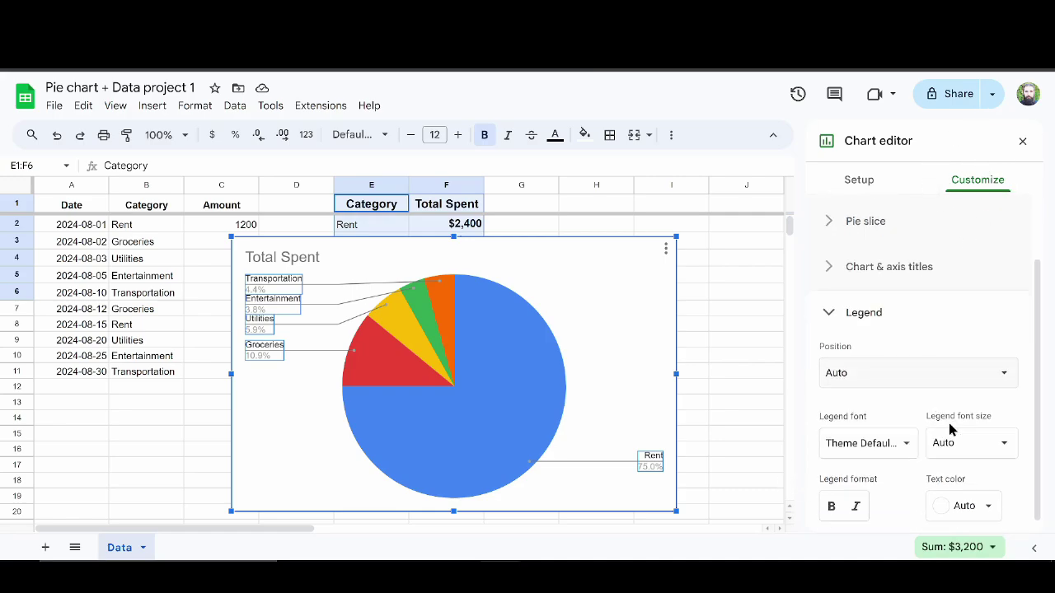
left_click(829, 504)
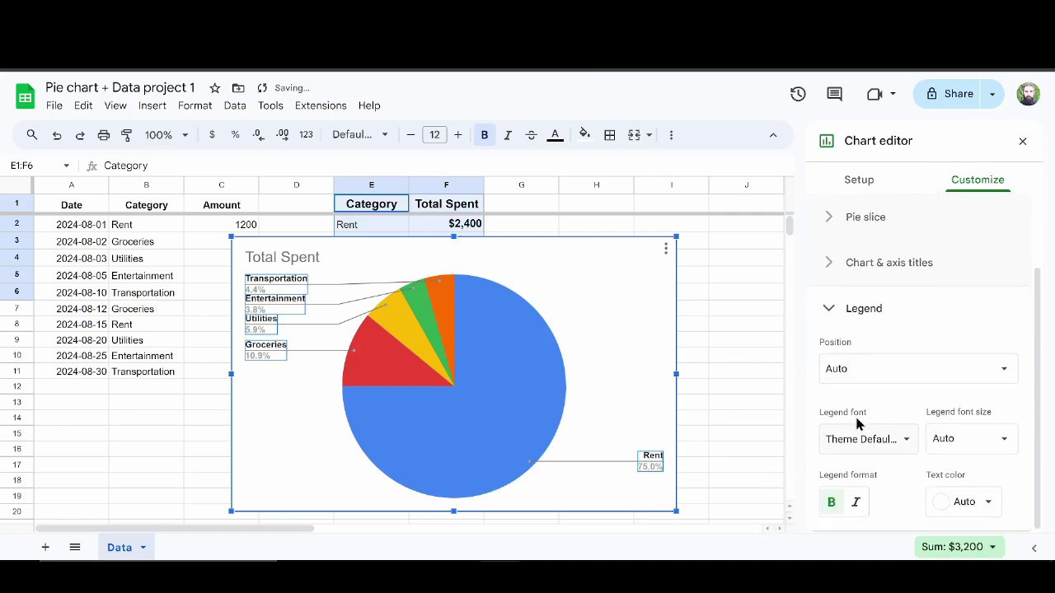
left_click(1003, 440)
left_click(962, 265)
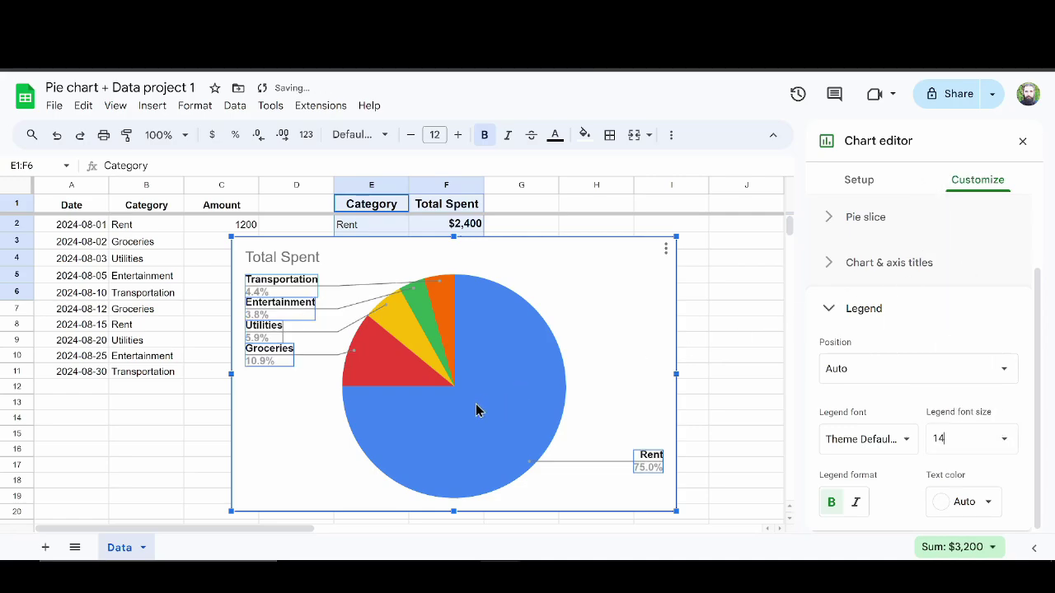
Step: Center the 'Total Spent' chart title, make it bold and colour it black
left_click(344, 258)
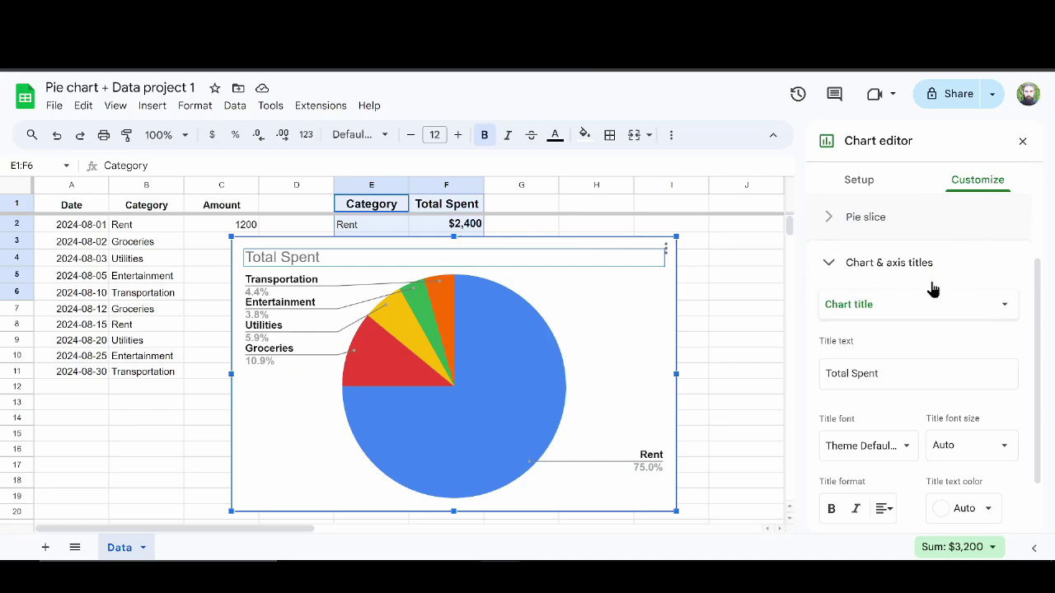
scroll(933, 289, "down", 1)
left_click(883, 442)
left_click(905, 471)
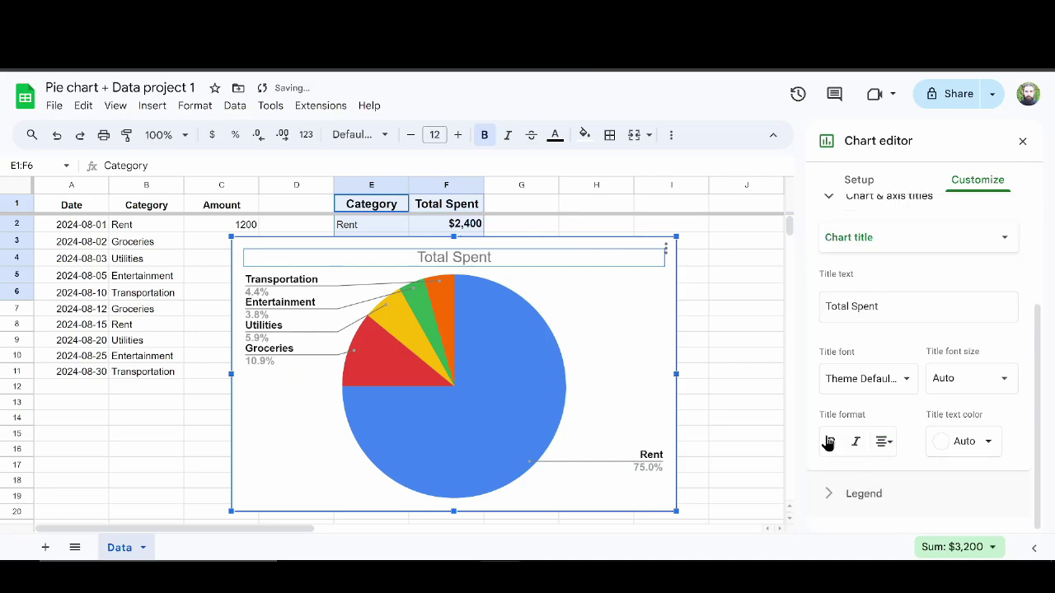
left_click(829, 442)
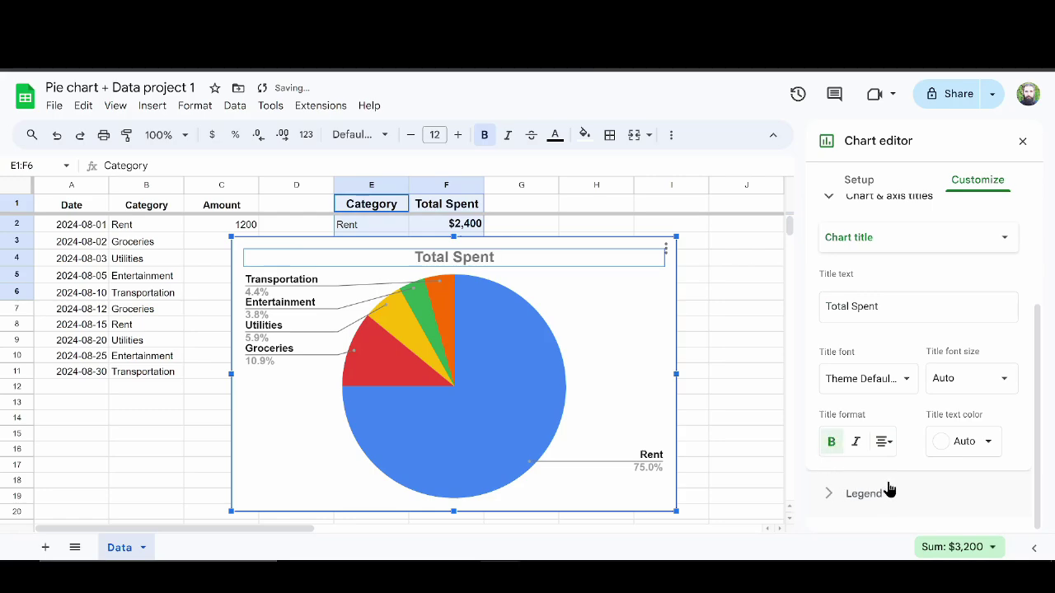
left_click(979, 442)
left_click(839, 216)
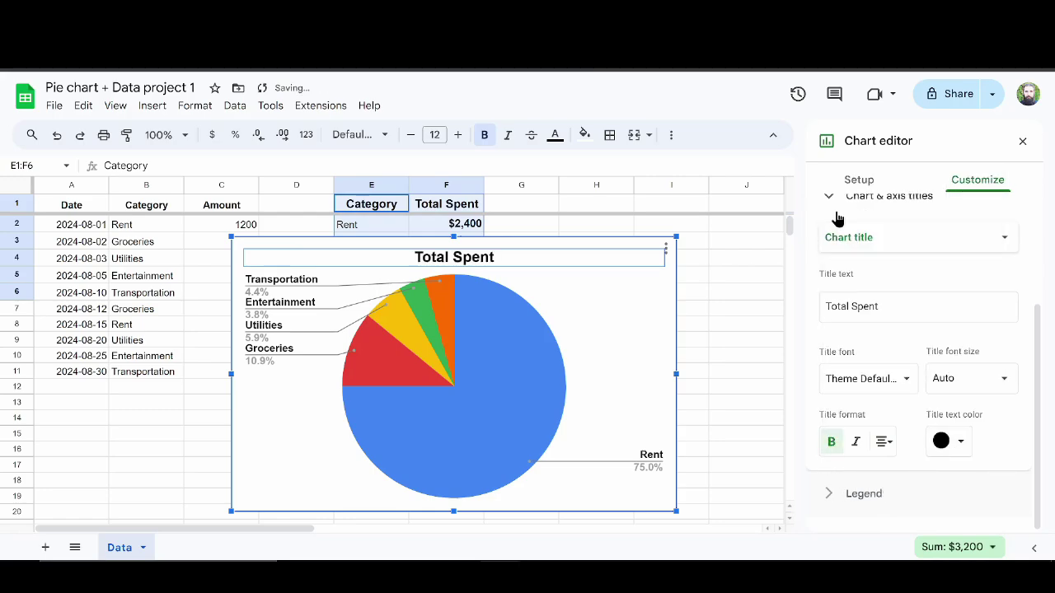
left_click(503, 328)
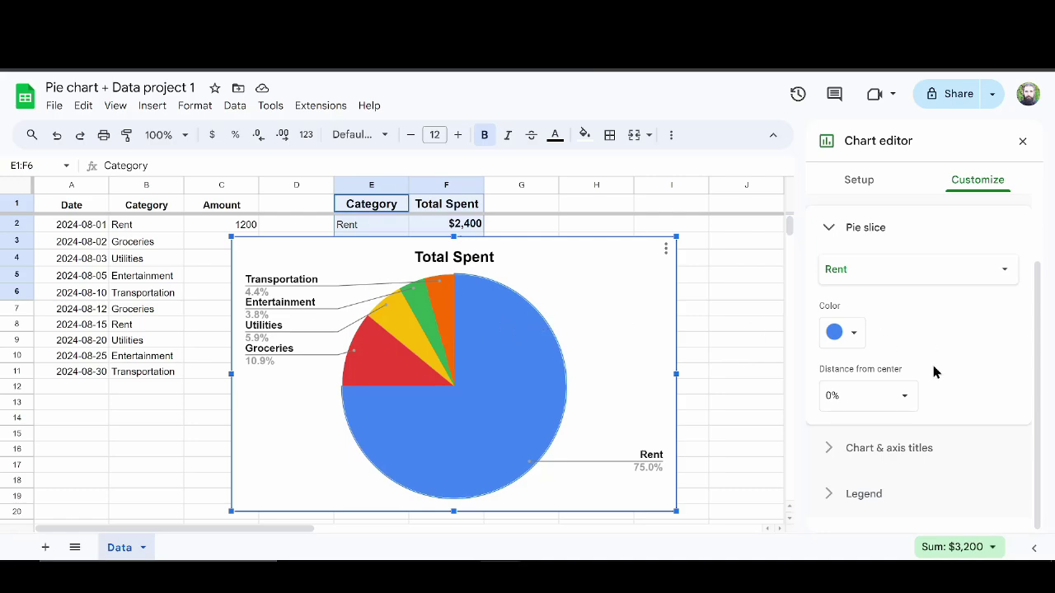
Step: Colour the Rent slice bright blue and the Groceries slice red
scroll(936, 373, "up", 2)
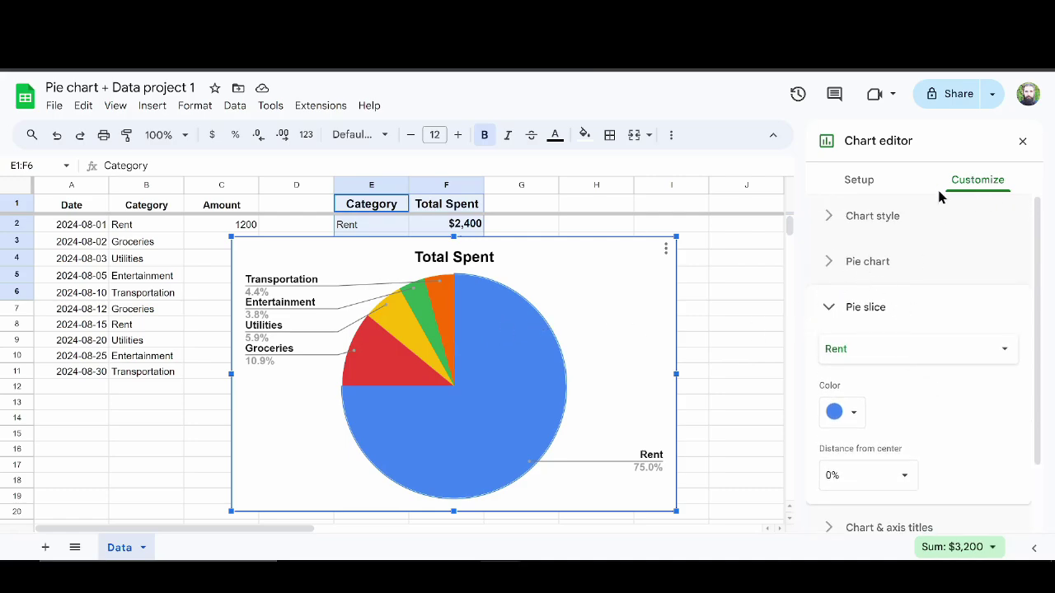
scroll(948, 329, "down", 1)
left_click(852, 331)
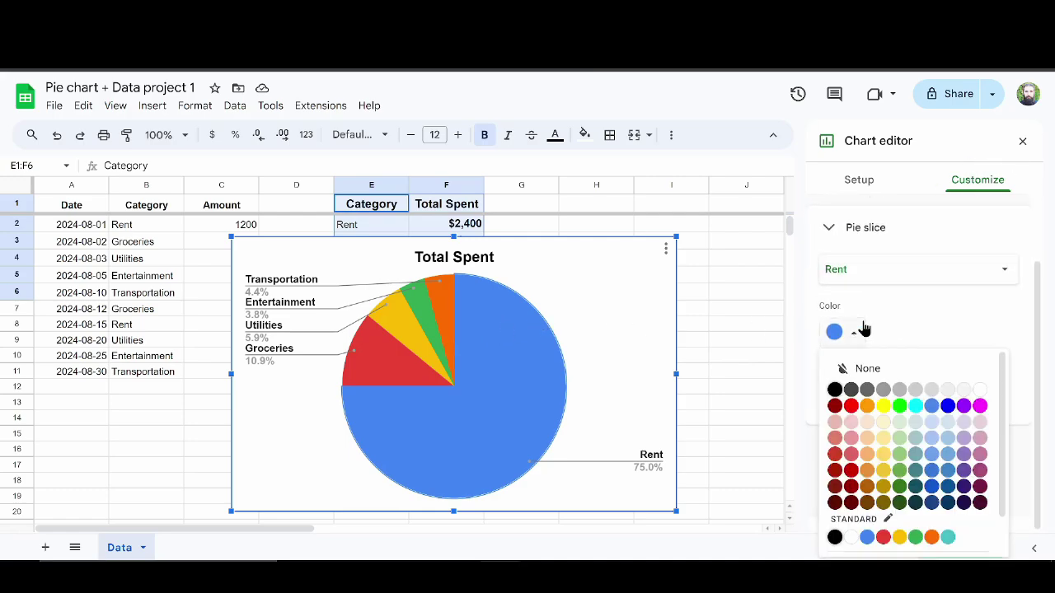
left_click(948, 406)
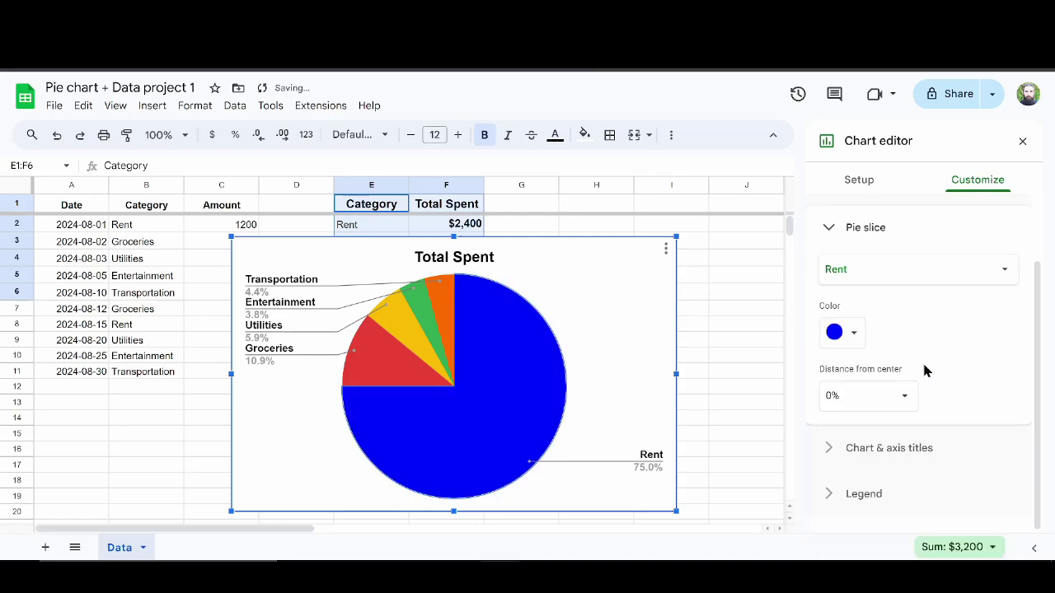
left_click(880, 275)
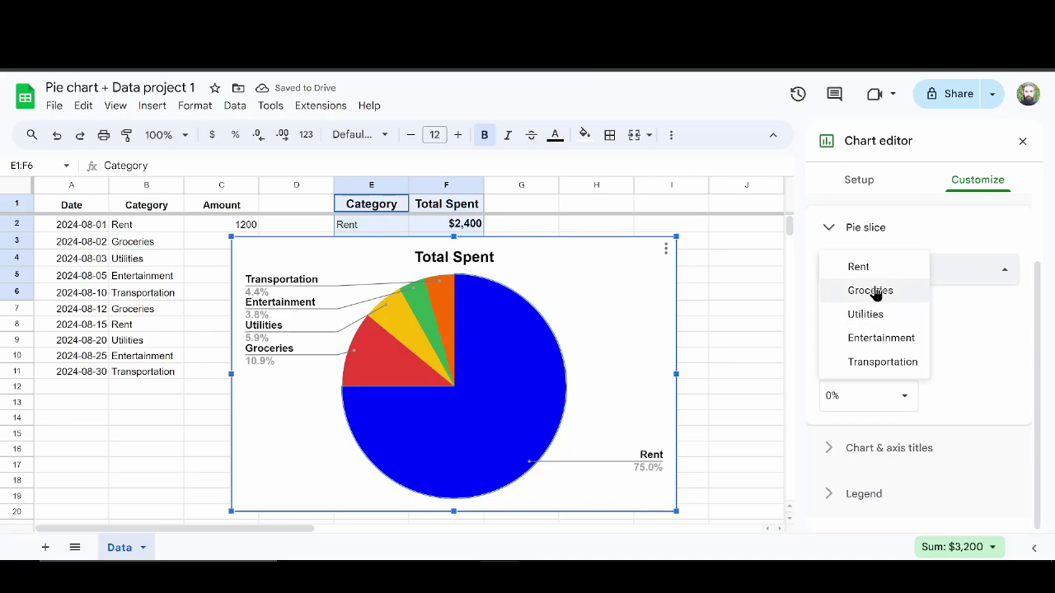
left_click(875, 290)
left_click(857, 337)
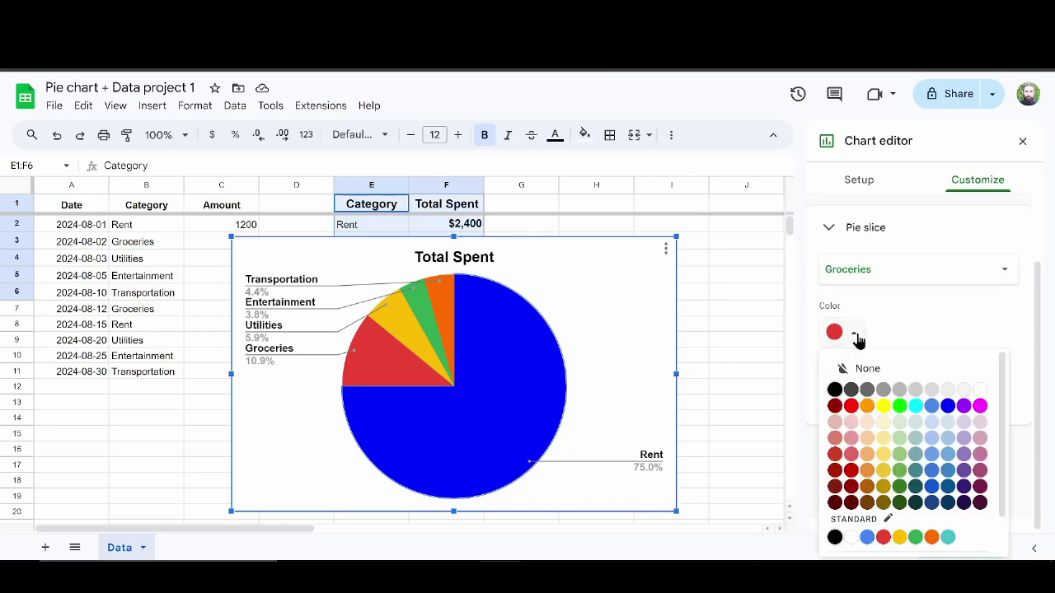
left_click(854, 407)
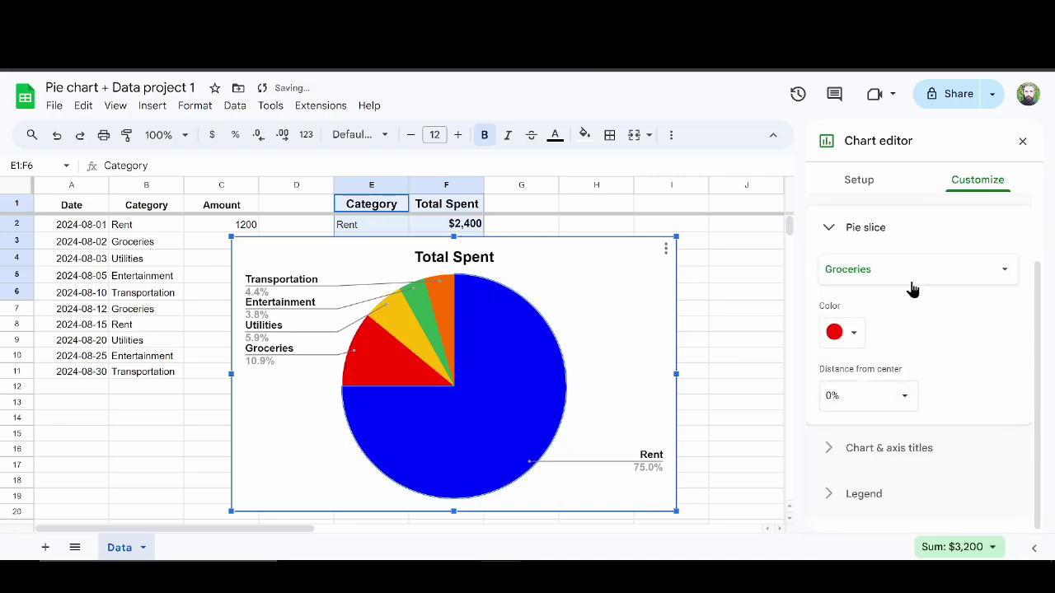
Step: Colour Utilities yellow, Entertainment green and Transportation orange, then close the chart editor
left_click(910, 274)
left_click(865, 290)
left_click(871, 270)
left_click(882, 314)
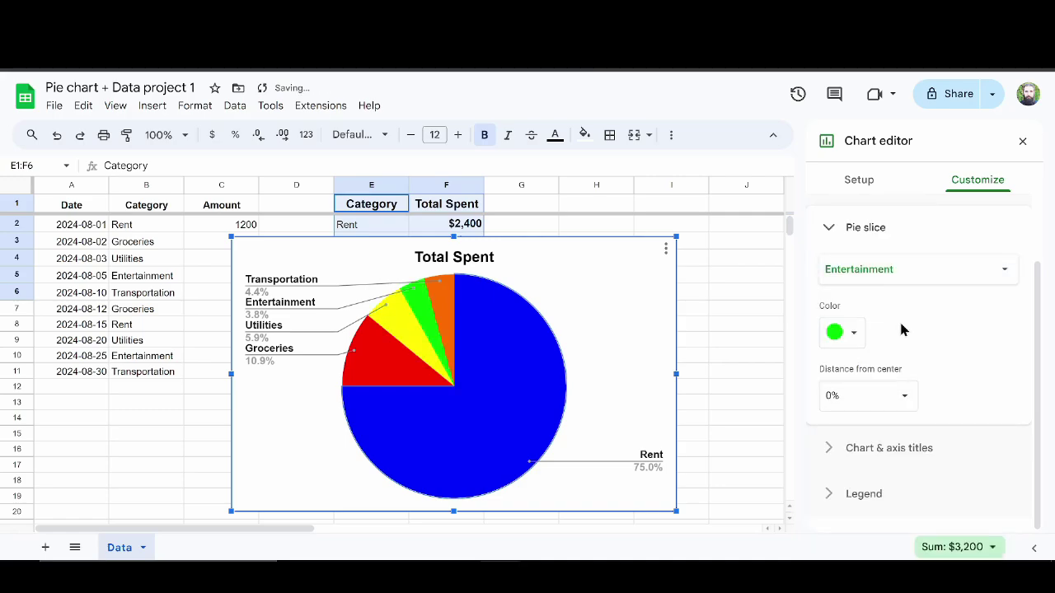
left_click(899, 269)
left_click(882, 338)
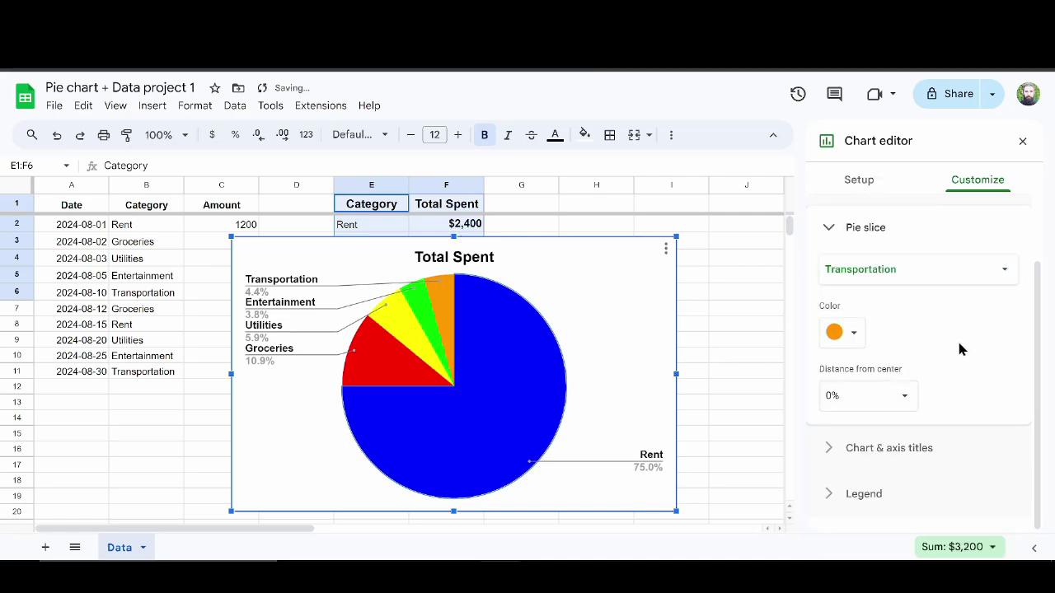
left_click(746, 276)
Step: Drag the pie chart further right beside columns E:F and reopen its chart editor
left_click_drag(325, 330, 600, 290)
left_click(272, 392)
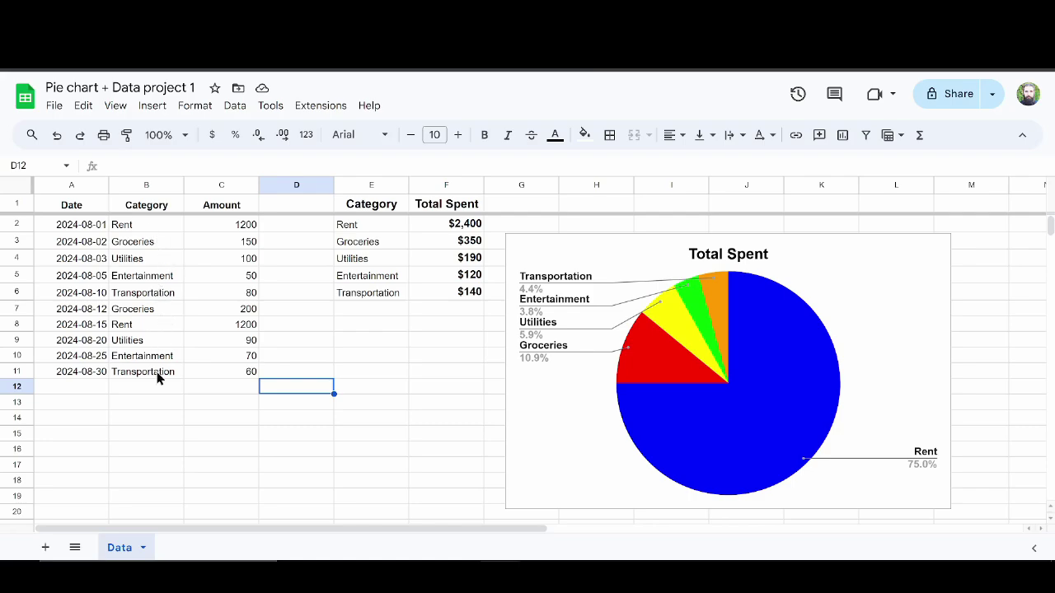
left_click(540, 412)
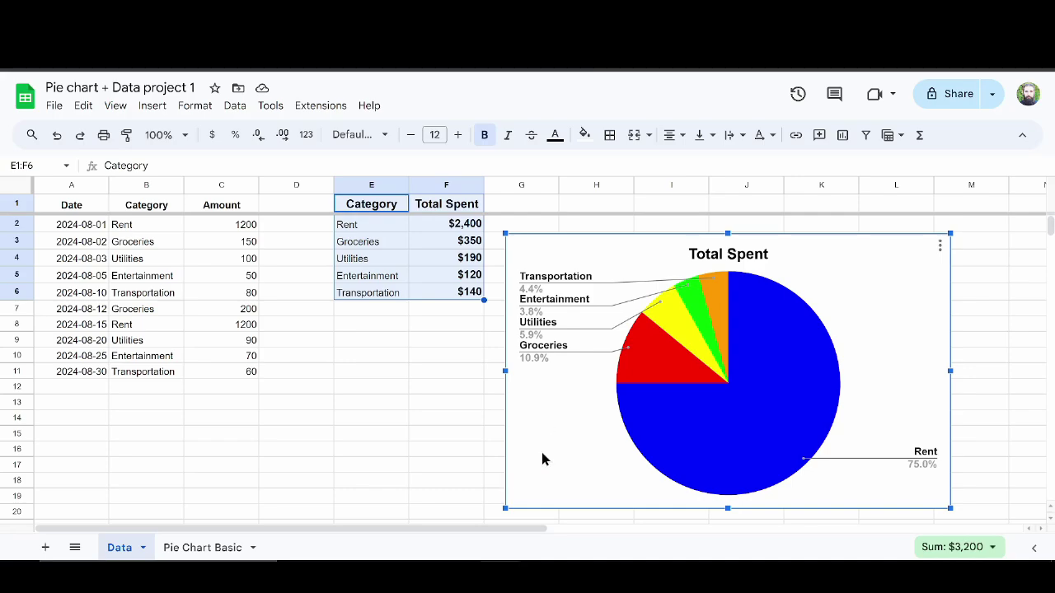
double_click(560, 415)
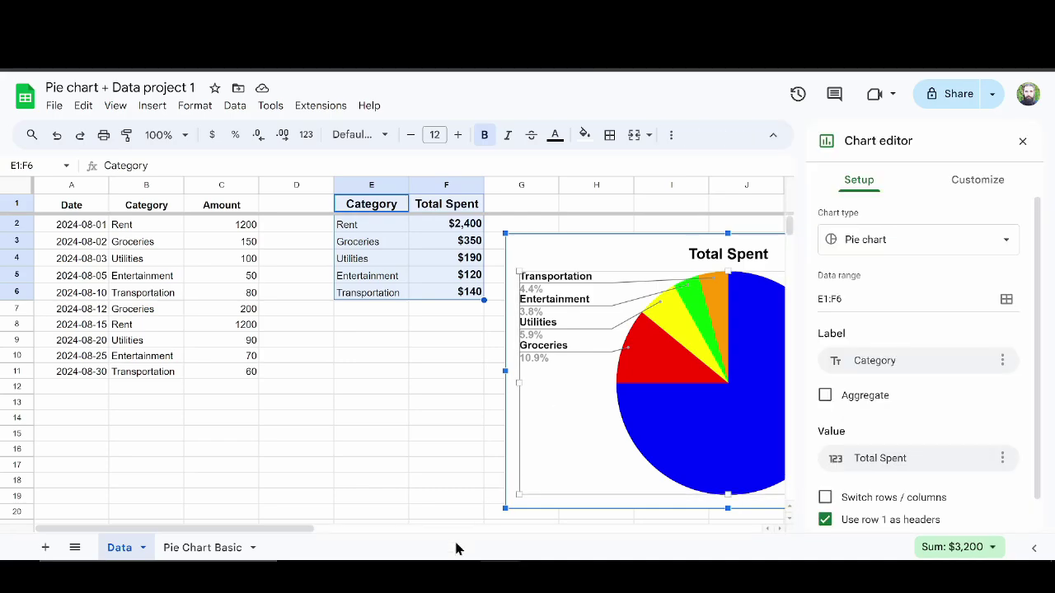
Step: Label each pie slice with its value, in bold at font size 14
left_click_drag(212, 528, 288, 552)
scroll(288, 552, "right", 3)
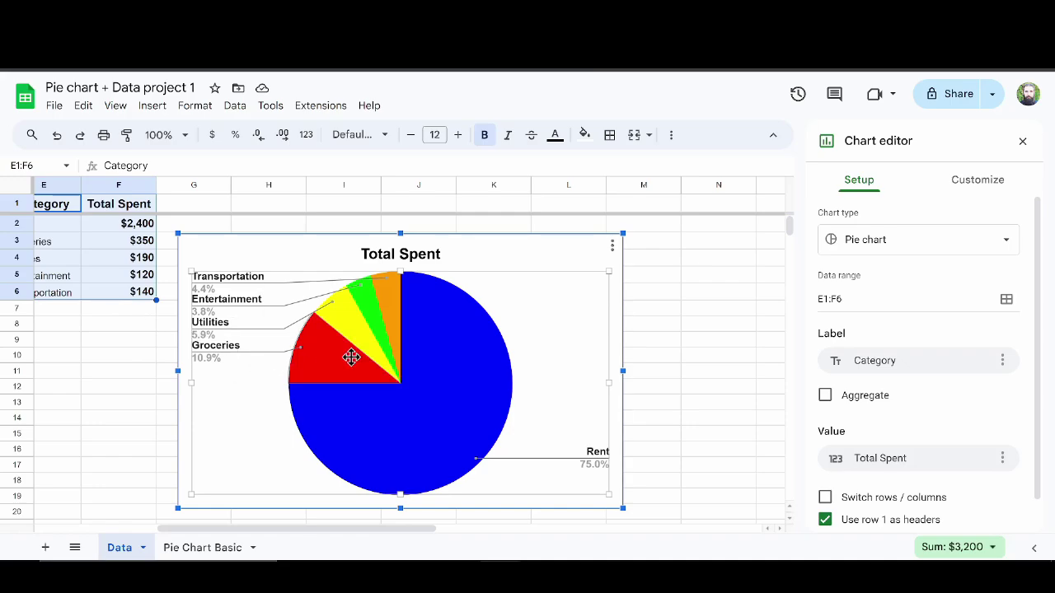
left_click(981, 188)
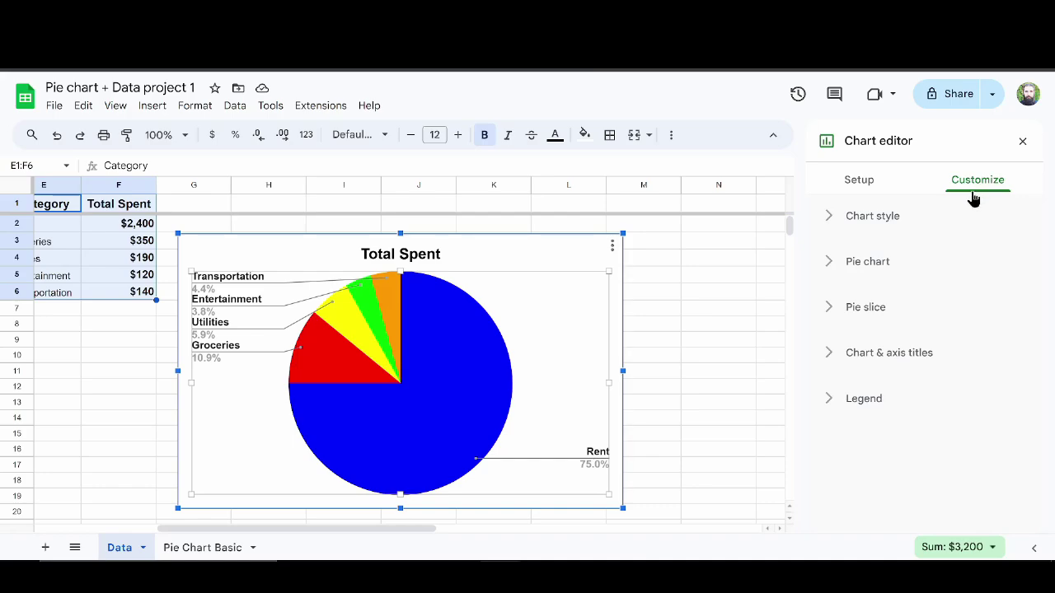
left_click(900, 267)
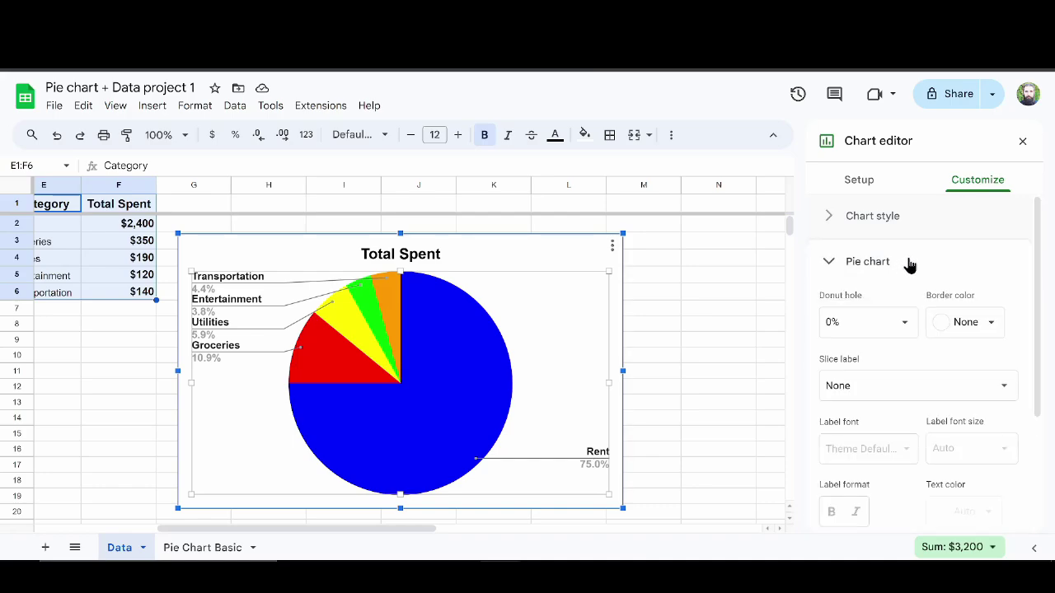
left_click(893, 386)
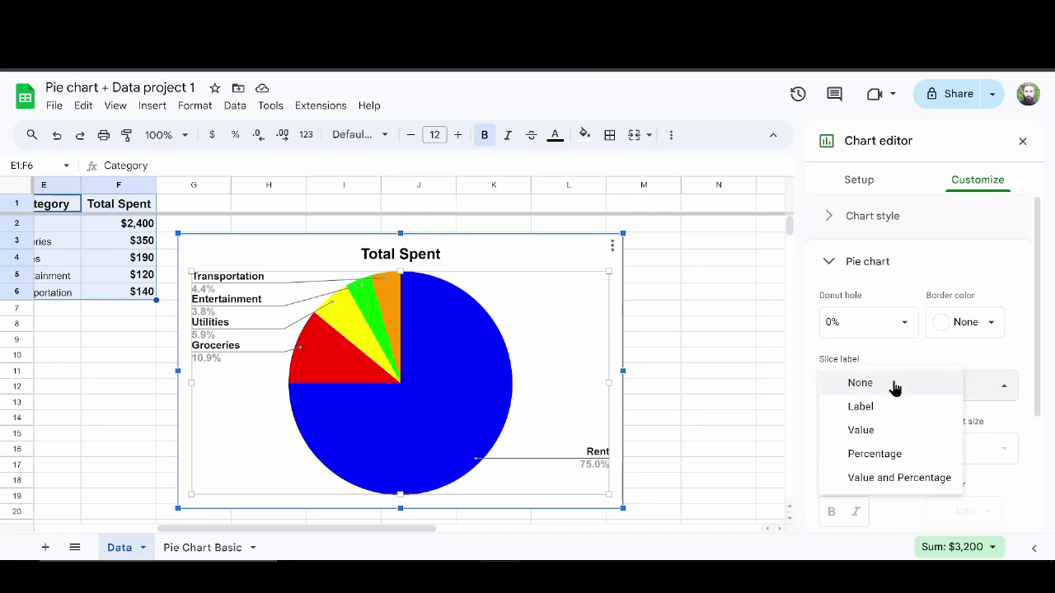
left_click(896, 432)
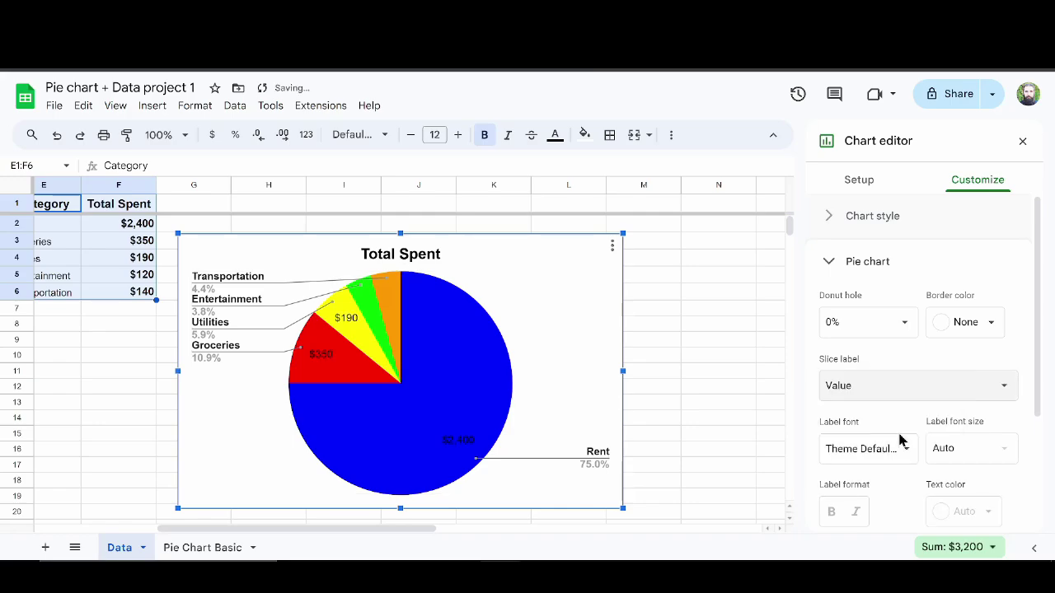
left_click(831, 513)
left_click(1001, 452)
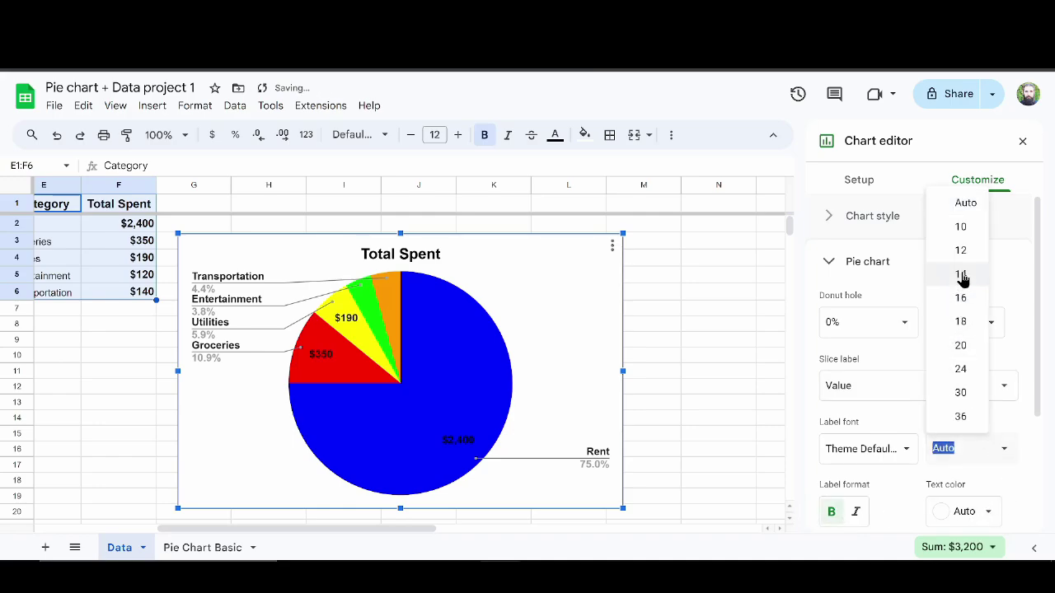
left_click(962, 276)
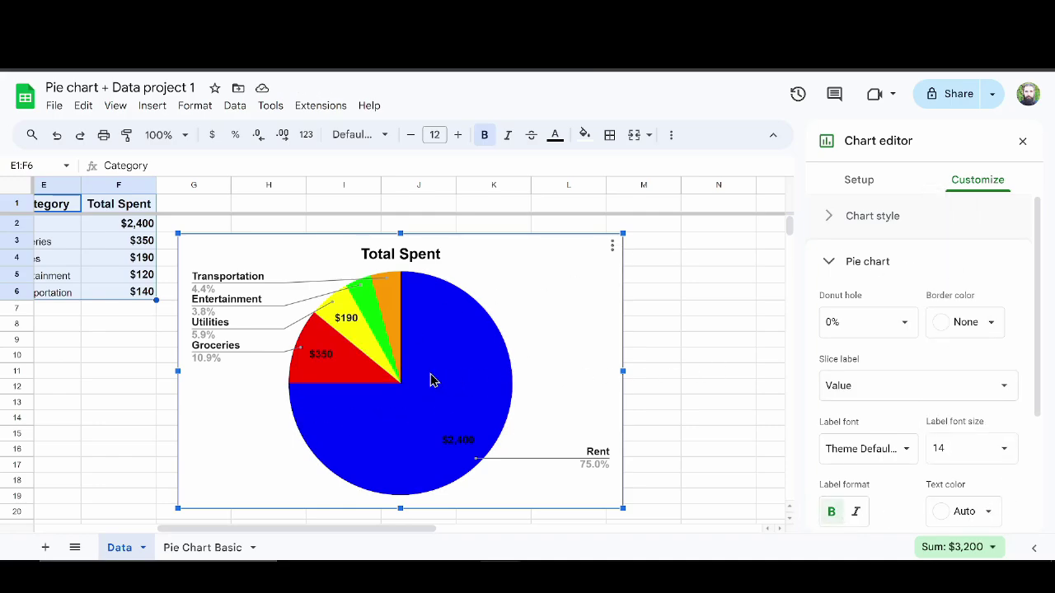